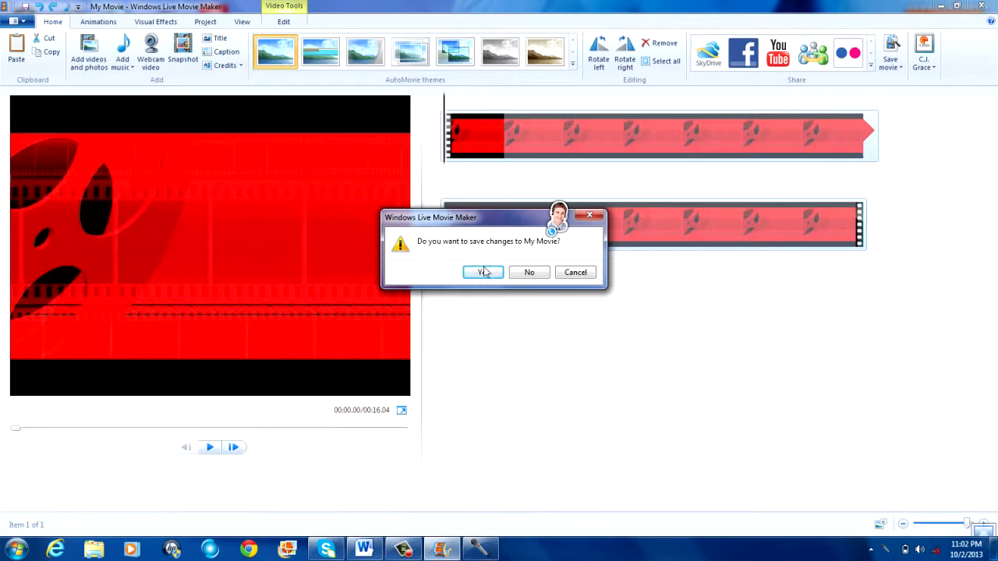
# - Close the current movie project without saving its changes and reopen Windows Live Movie Maker with an empty project
pyautogui.click(528, 278)
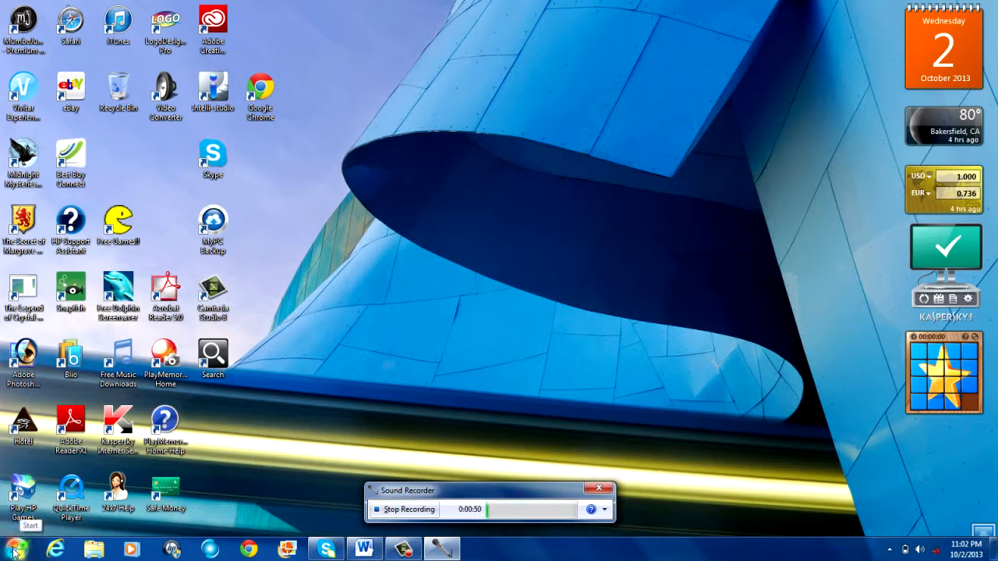
pyautogui.click(16, 551)
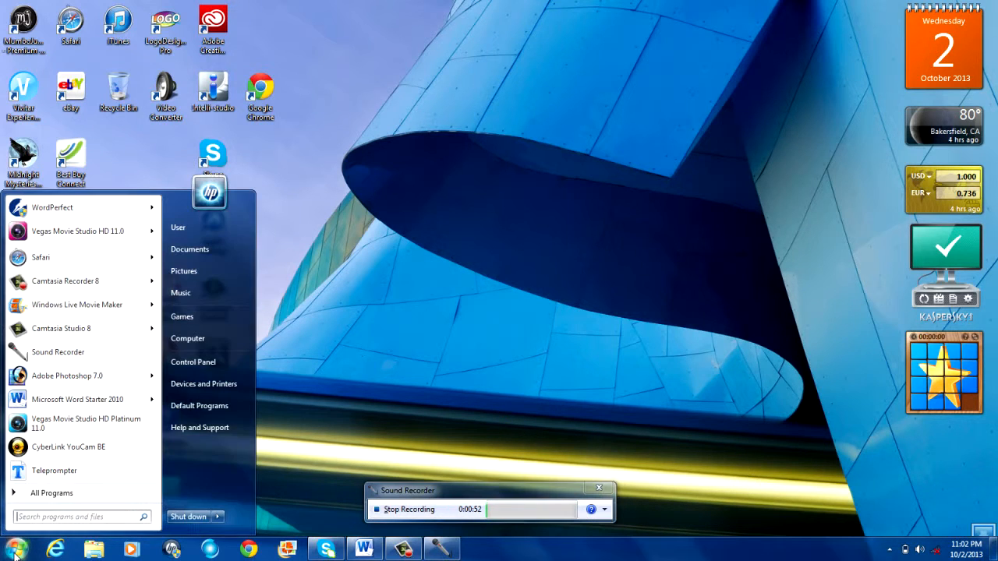
pyautogui.click(88, 308)
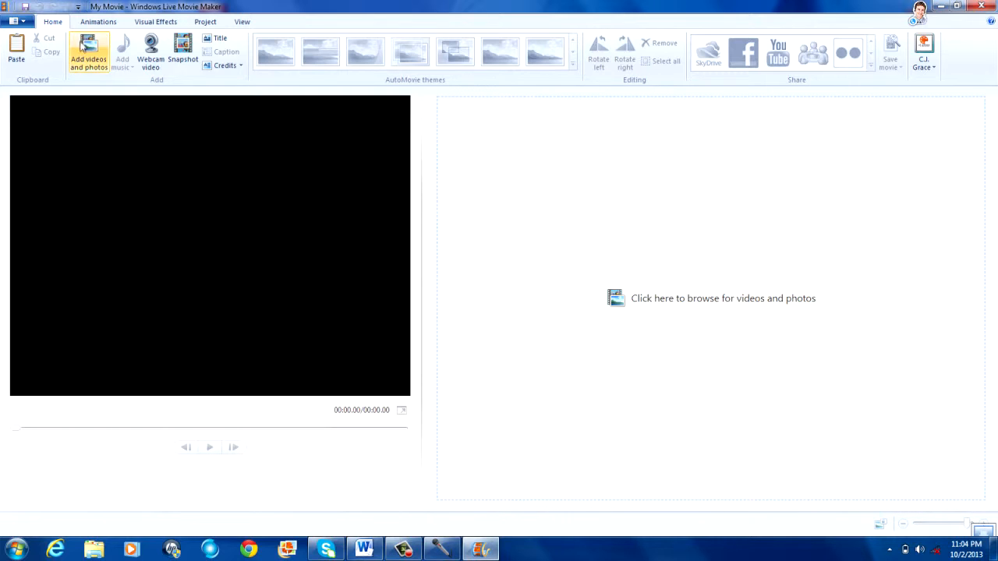
# - Add a title clip and move its text box to the lower part of the frame and up to the upper-left area
pyautogui.click(219, 39)
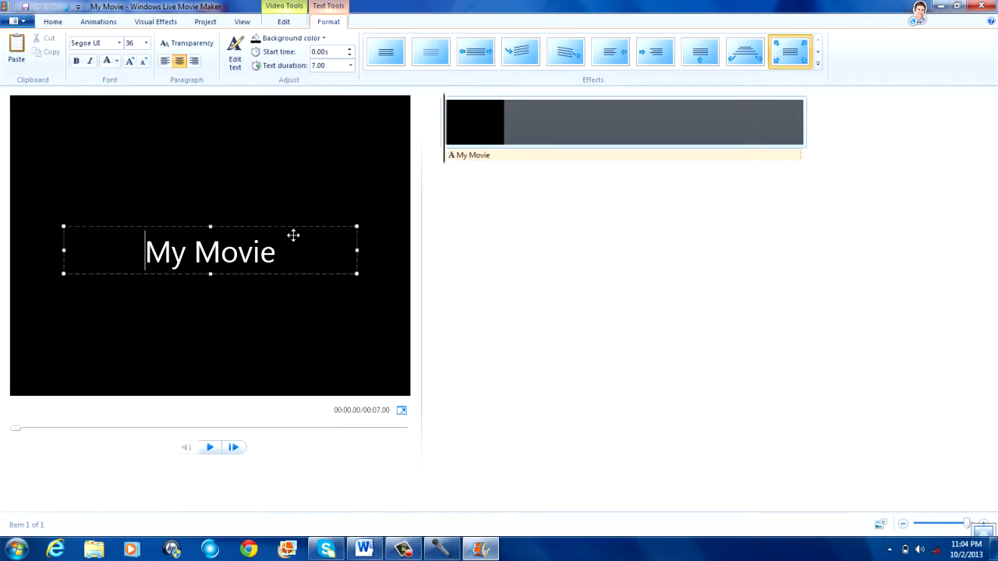
pyautogui.moveTo(294, 234); pyautogui.dragTo(293, 373)
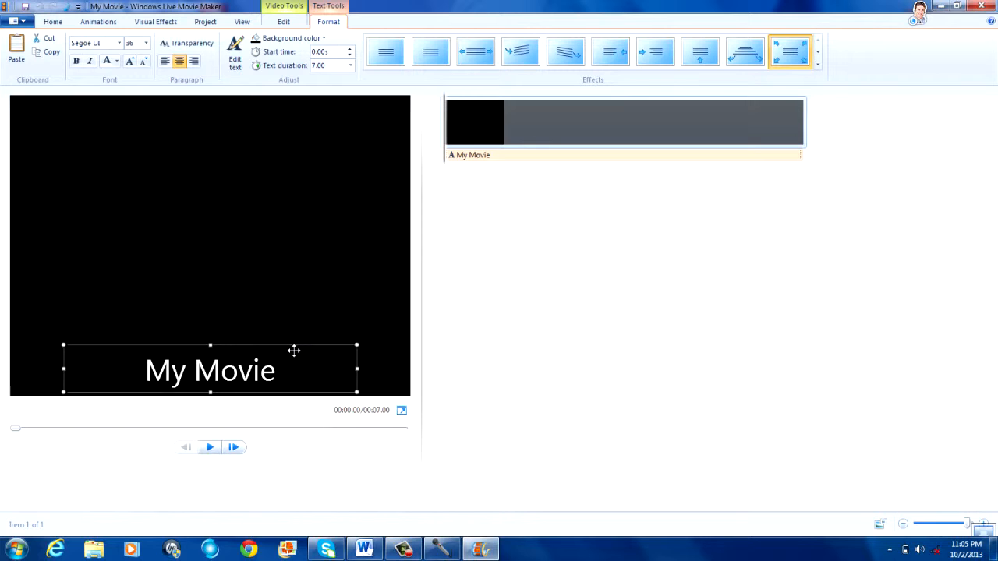
pyautogui.moveTo(294, 351); pyautogui.dragTo(297, 341)
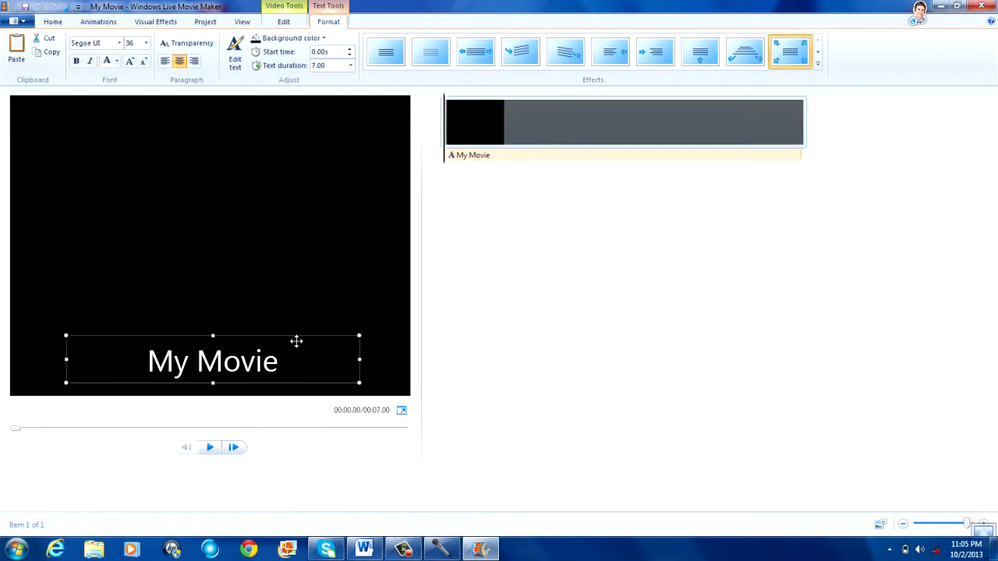
pyautogui.moveTo(297, 341)
pyautogui.mouseDown()
pyautogui.moveTo(297, 107)
pyautogui.moveTo(298, 343)
pyautogui.mouseUp()
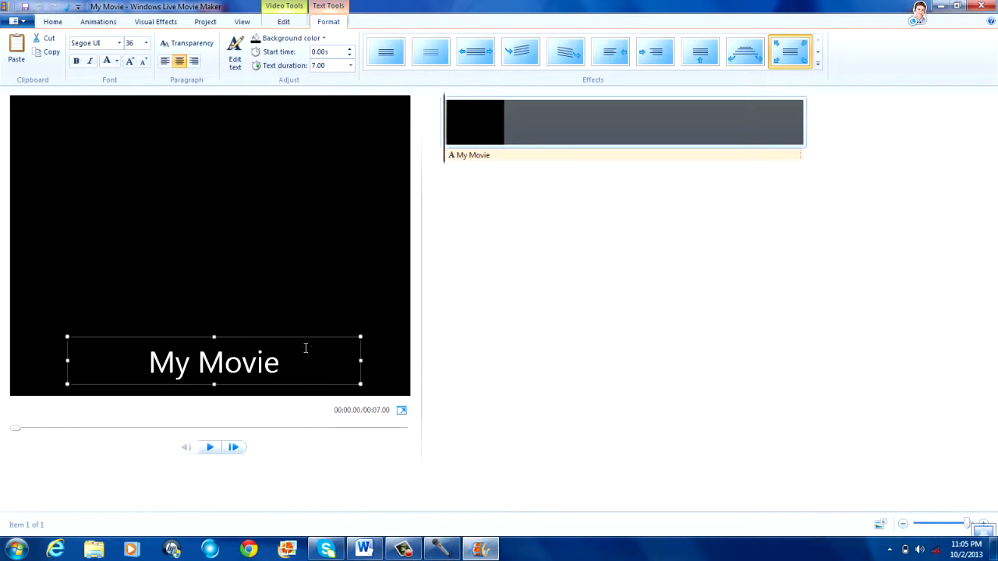
pyautogui.moveTo(305, 342); pyautogui.dragTo(239, 115)
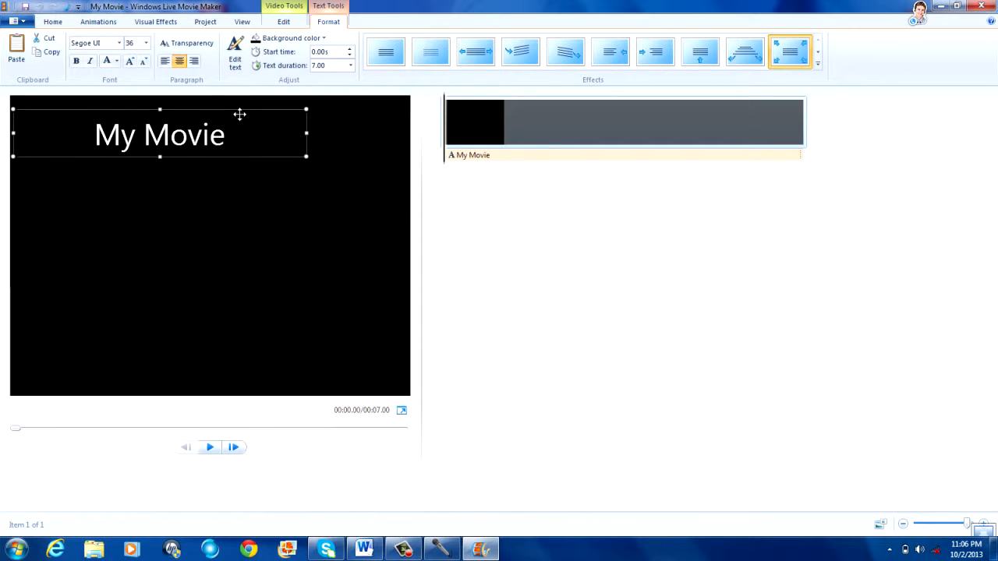
# - Try left alignment on the title, return it to centre alignment and move the text box near the middle of the frame
pyautogui.click(166, 63)
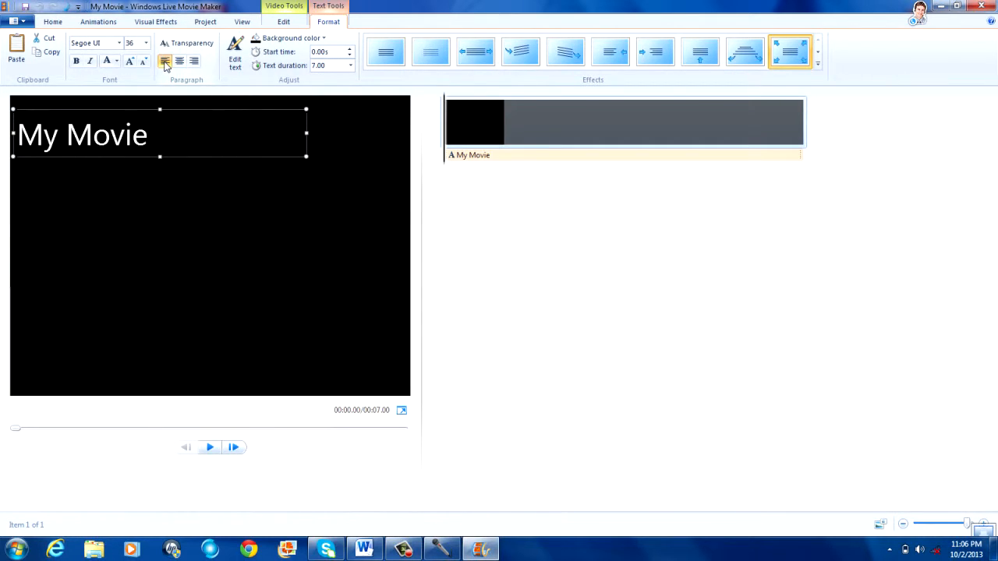
pyautogui.click(180, 67)
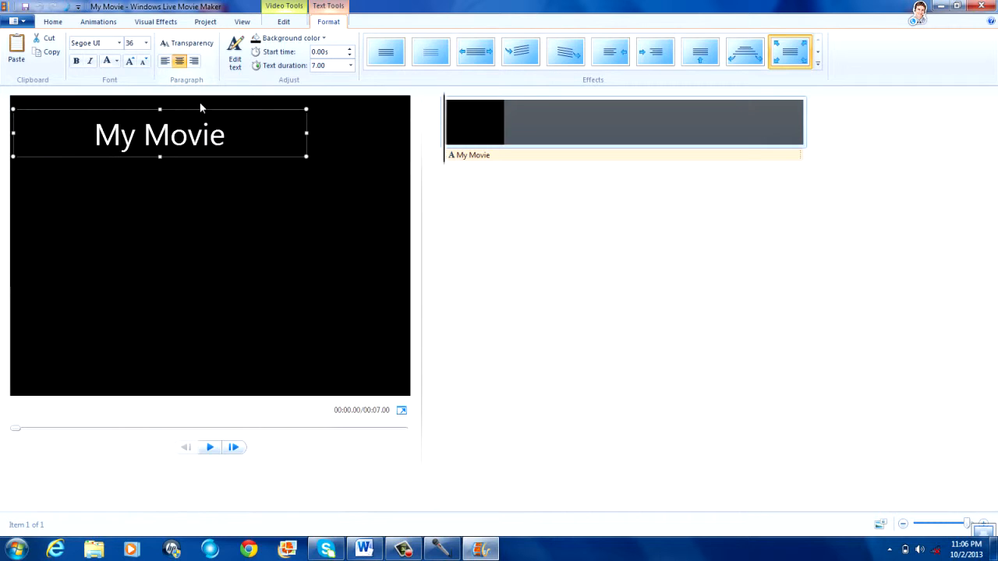
pyautogui.moveTo(209, 114); pyautogui.dragTo(254, 219)
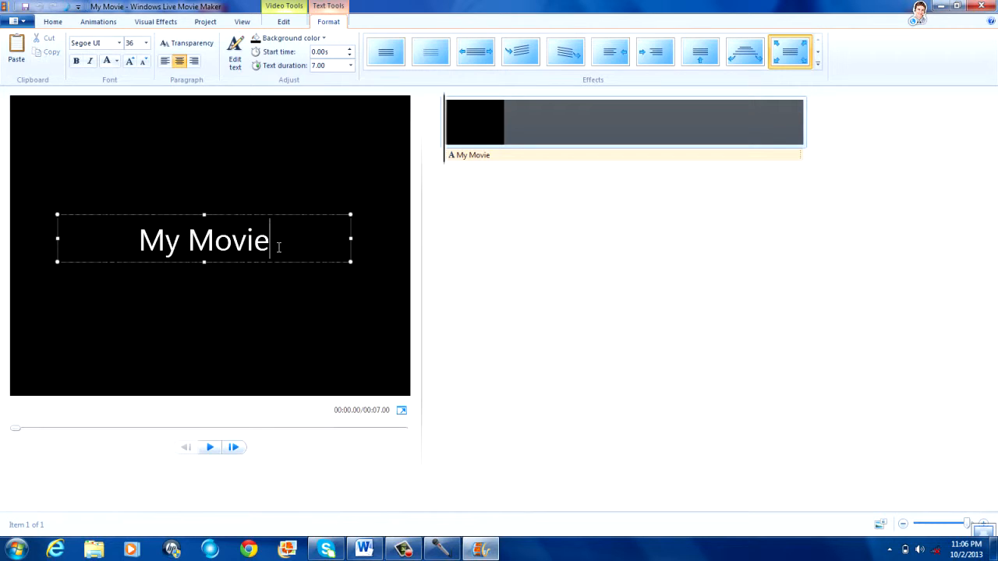
# - Format the title text "My Movie" in the PosterBodoni BT font at size 48 in red
pyautogui.moveTo(271, 241); pyautogui.dragTo(37, 238)
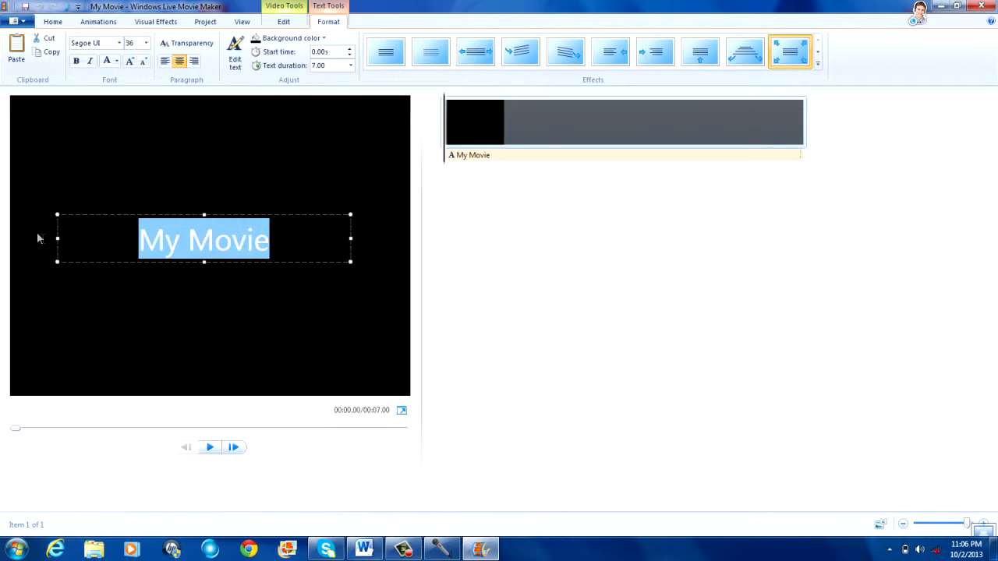
pyautogui.click(120, 43)
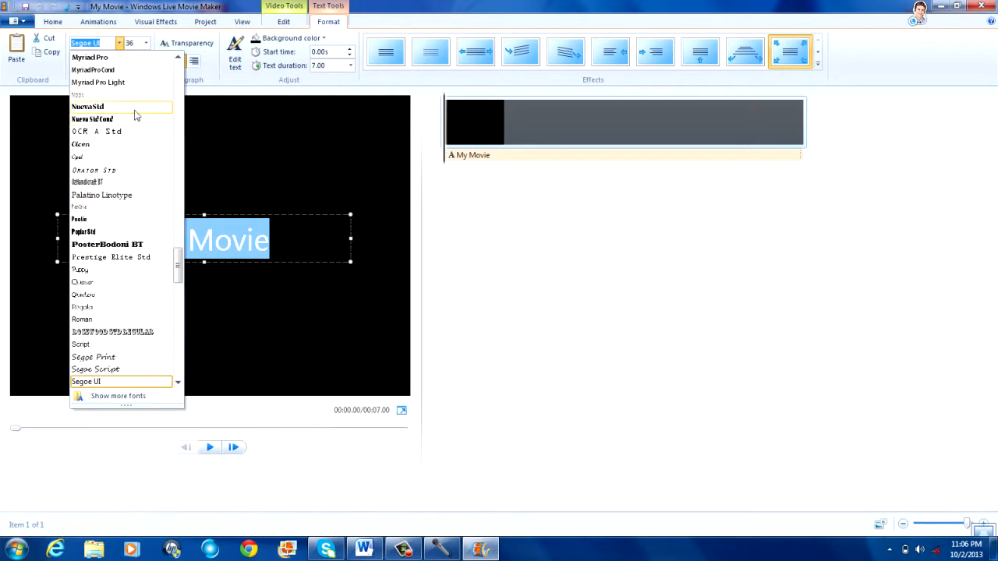
pyautogui.click(123, 245)
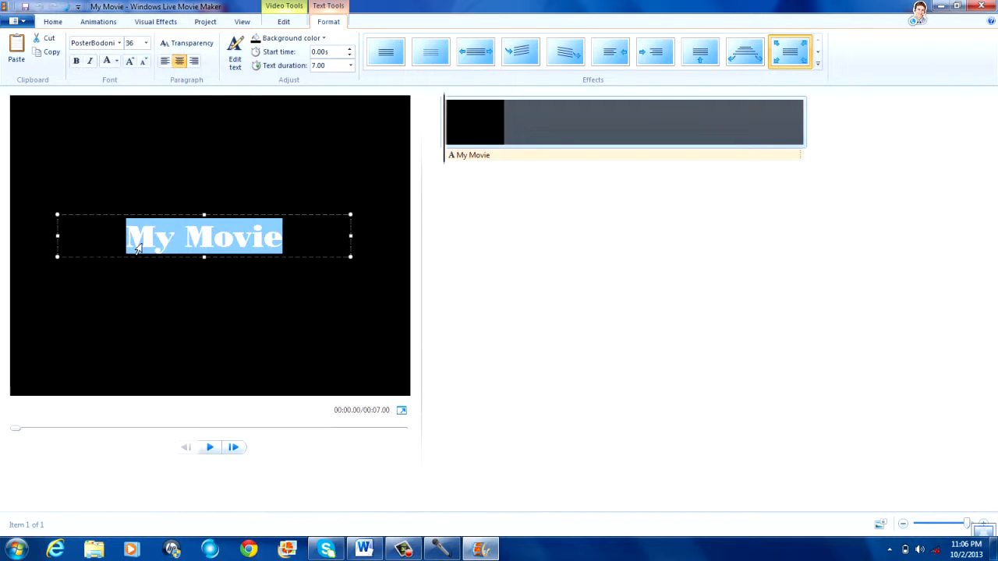
pyautogui.click(145, 46)
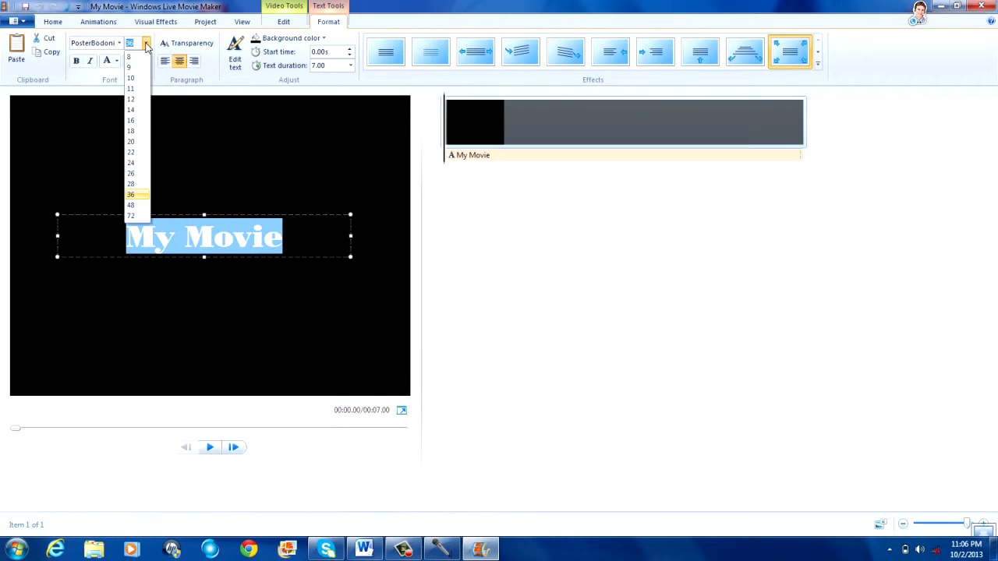
pyautogui.click(134, 208)
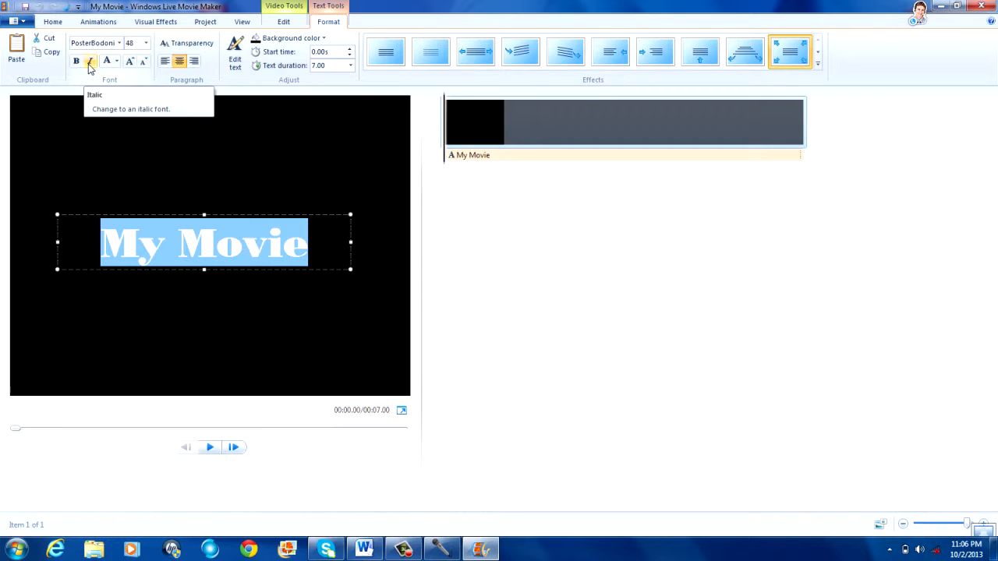
pyautogui.click(117, 62)
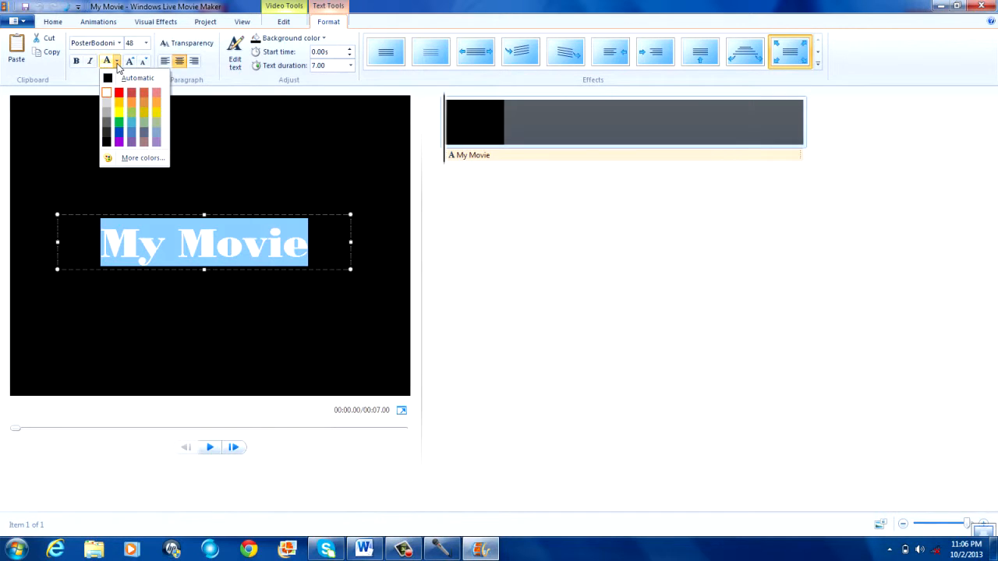
pyautogui.click(119, 94)
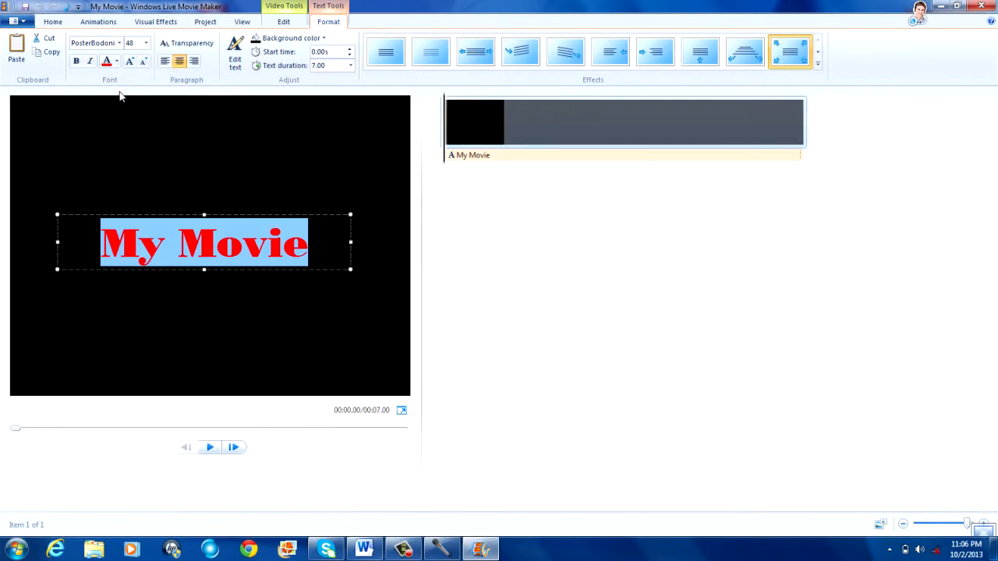
# - Try left, centre and right alignment on the title text and return it to centre alignment
pyautogui.click(165, 63)
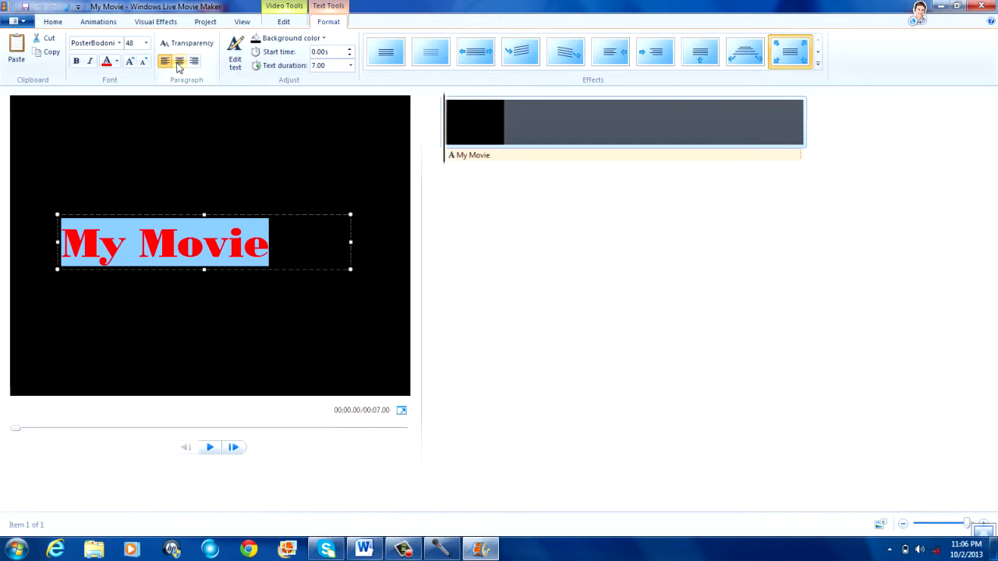
pyautogui.click(178, 66)
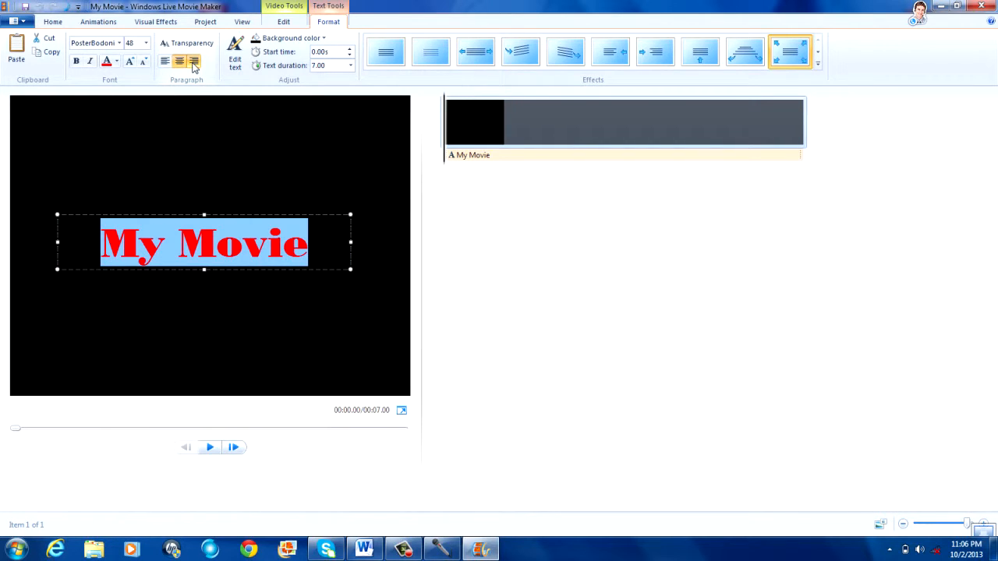
pyautogui.click(194, 64)
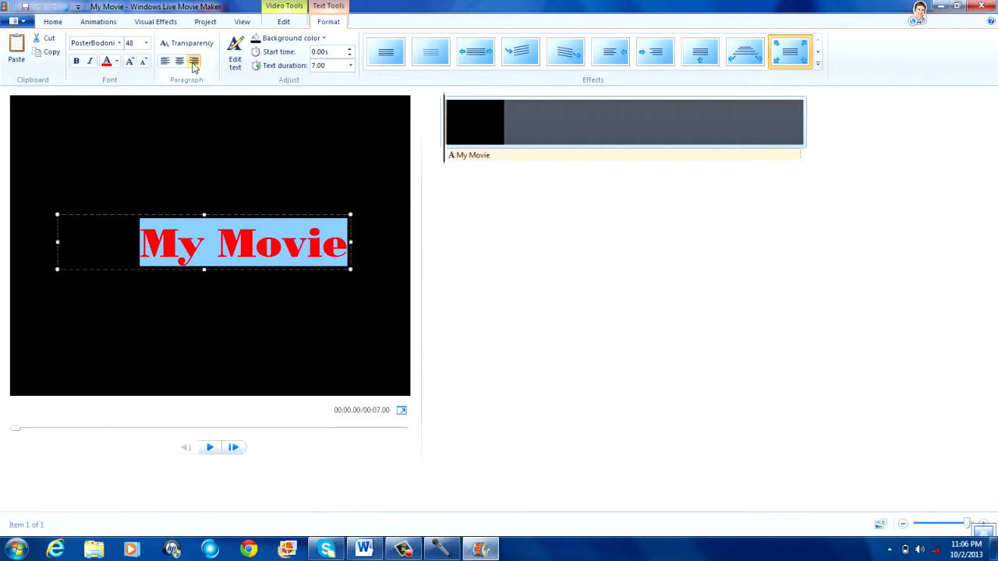
pyautogui.click(179, 63)
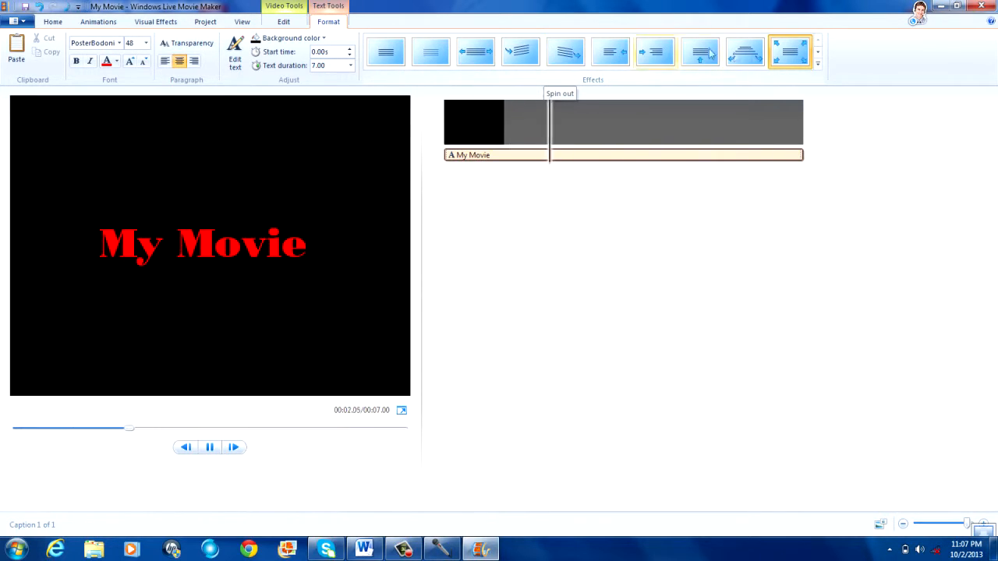
# - Apply the second Zoom text effect to the title and set the title clip's background colour to black
pyautogui.click(816, 64)
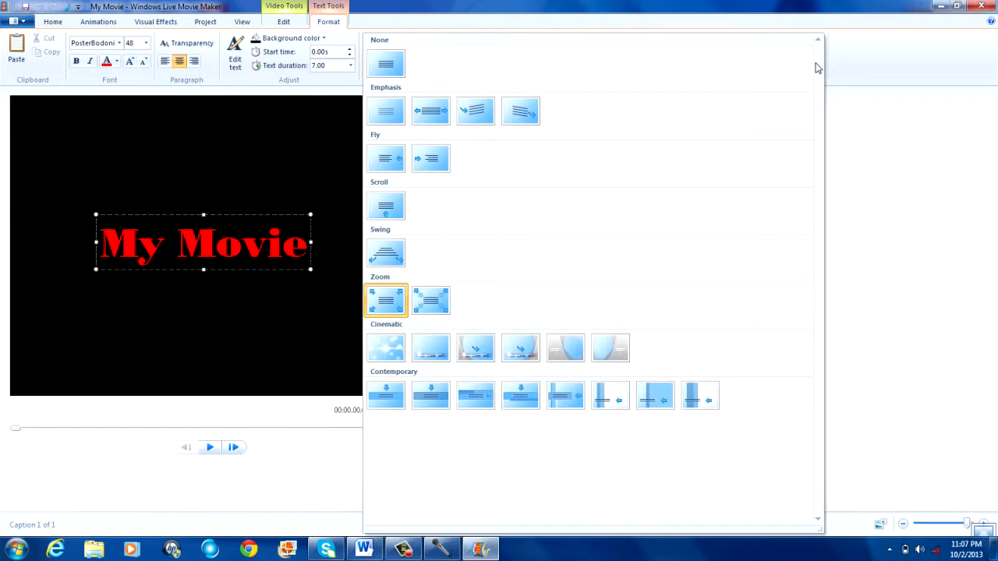
pyautogui.click(434, 307)
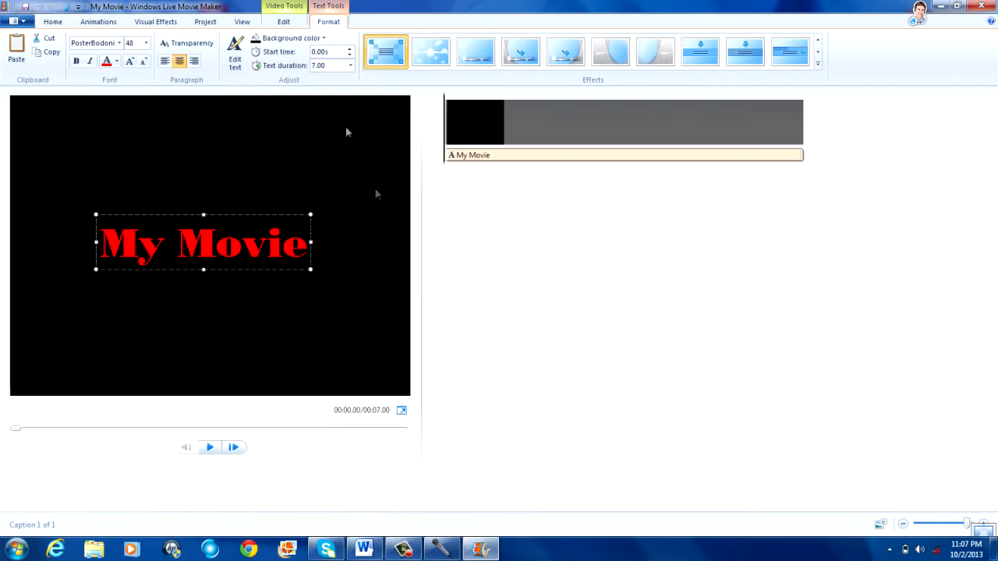
pyautogui.click(325, 39)
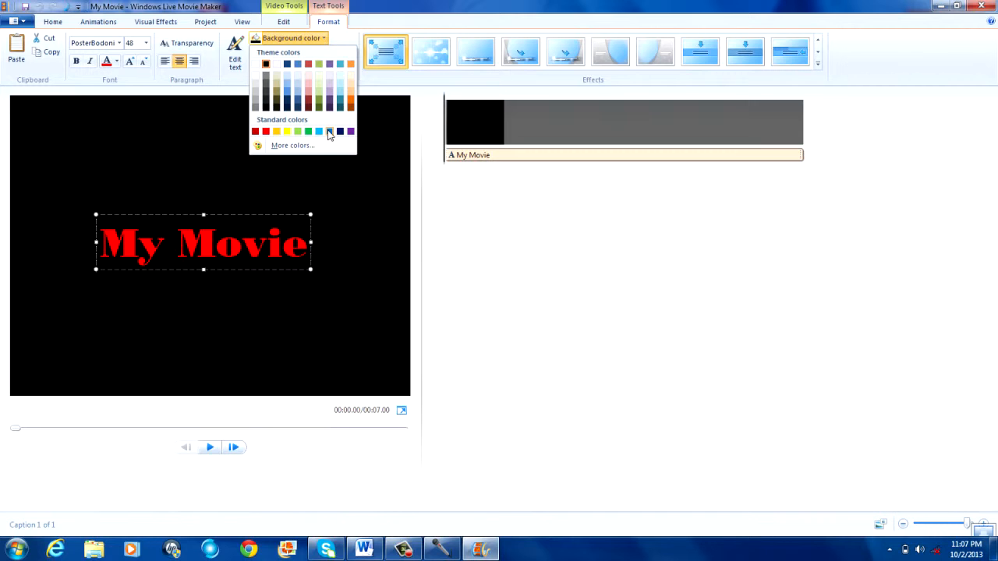
pyautogui.click(266, 65)
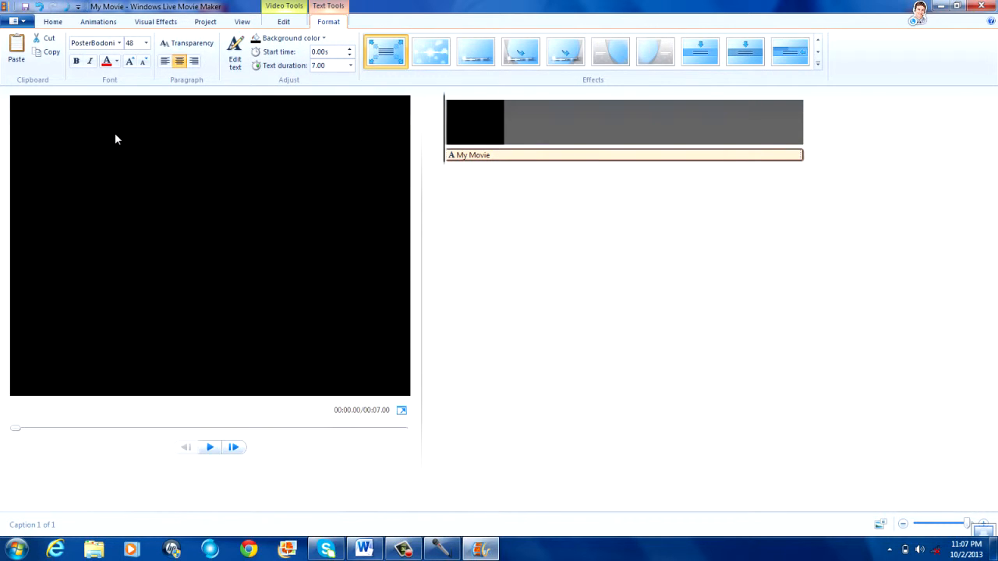
# - Add the lion video 3001-71 from the Downloads folder to the project after the title clip
pyautogui.click(51, 22)
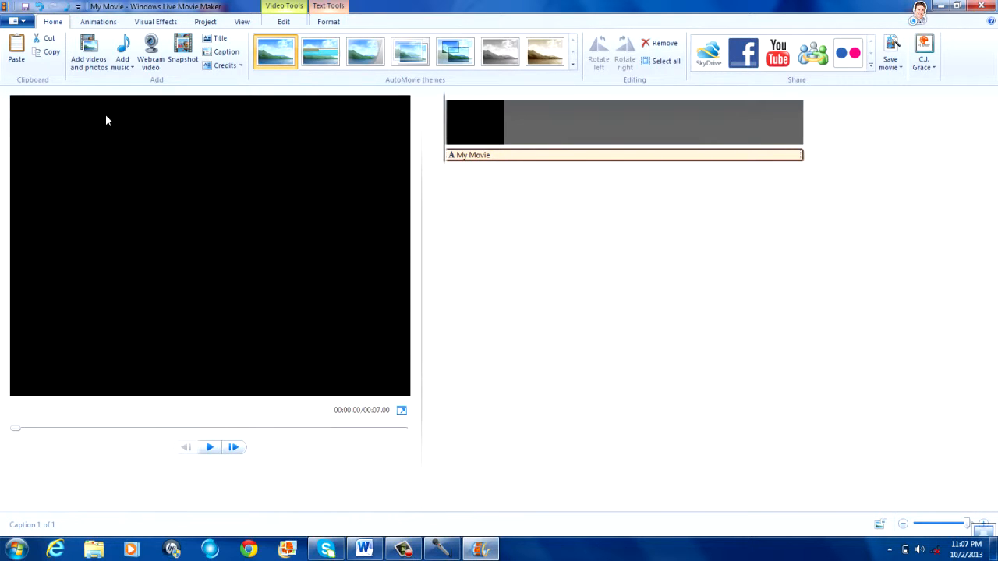
pyautogui.click(90, 53)
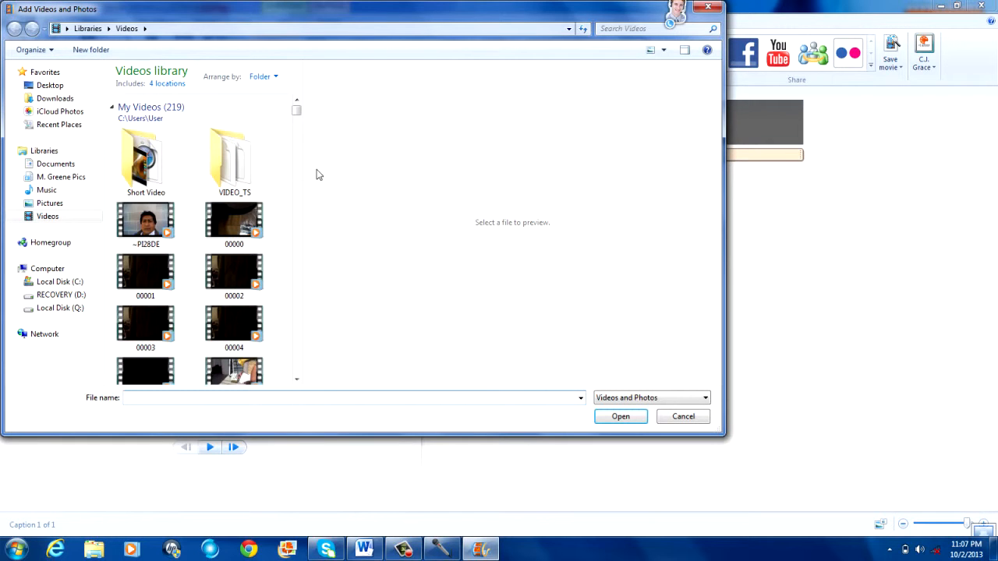
pyautogui.click(64, 100)
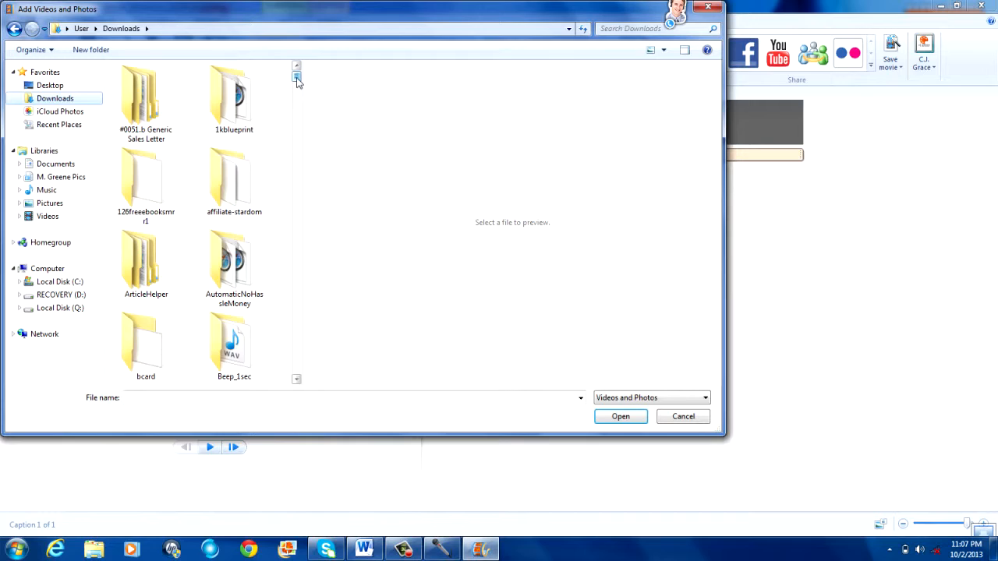
pyautogui.moveTo(297, 81); pyautogui.dragTo(304, 165)
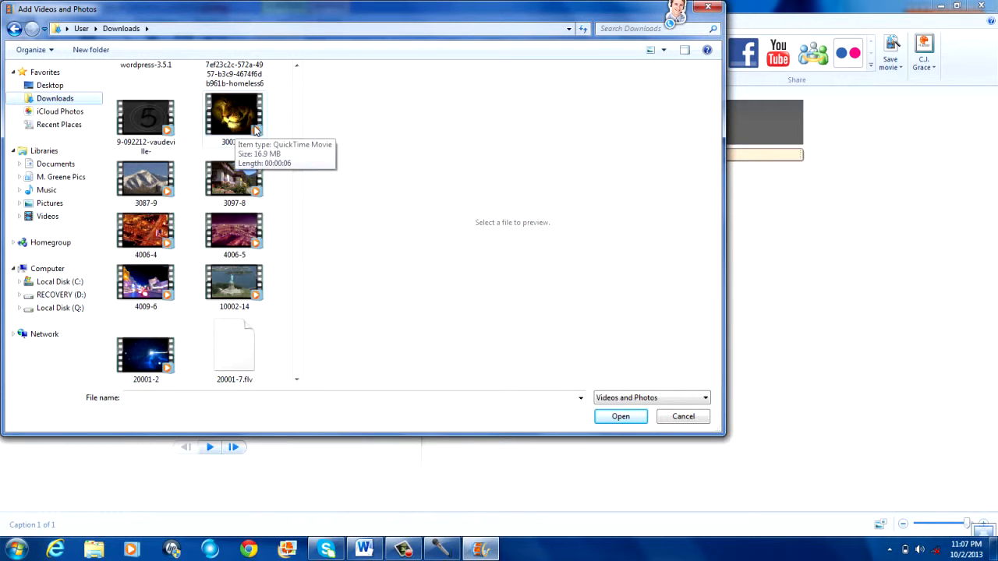
pyautogui.click(257, 131)
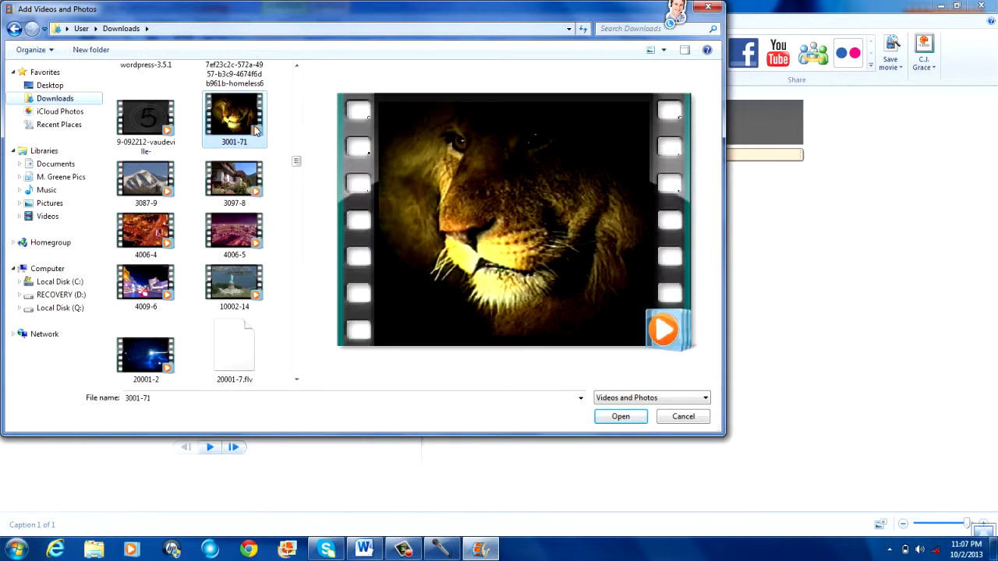
pyautogui.click(620, 418)
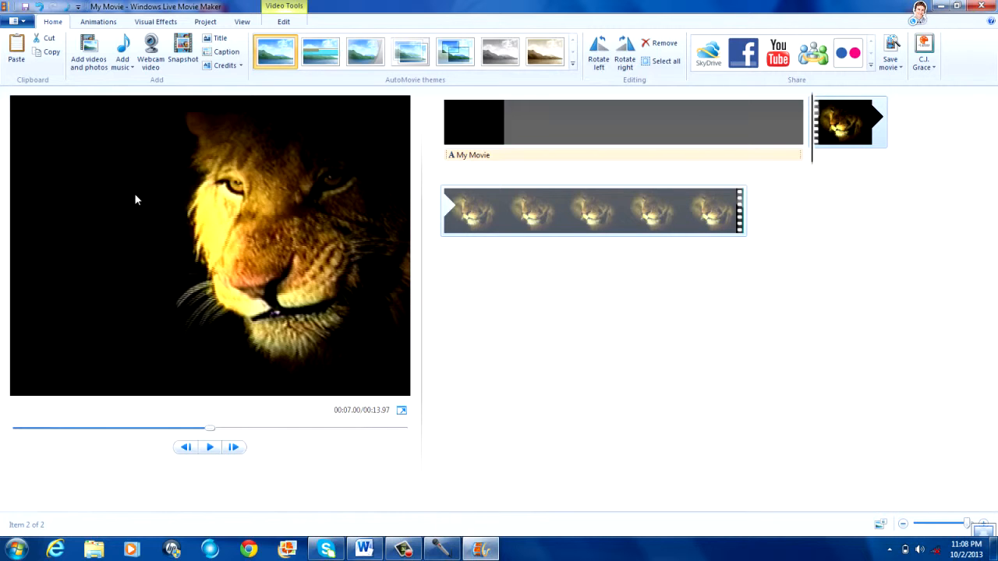
# - Add the mountain video 3087-9 from the Downloads folder after the lion clip
pyautogui.click(89, 52)
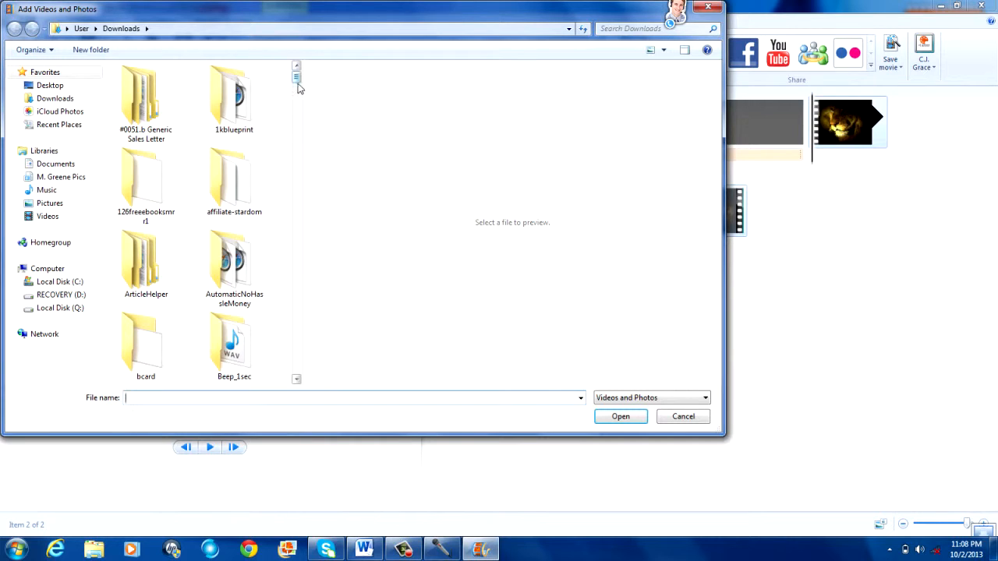
pyautogui.moveTo(297, 88); pyautogui.dragTo(301, 170)
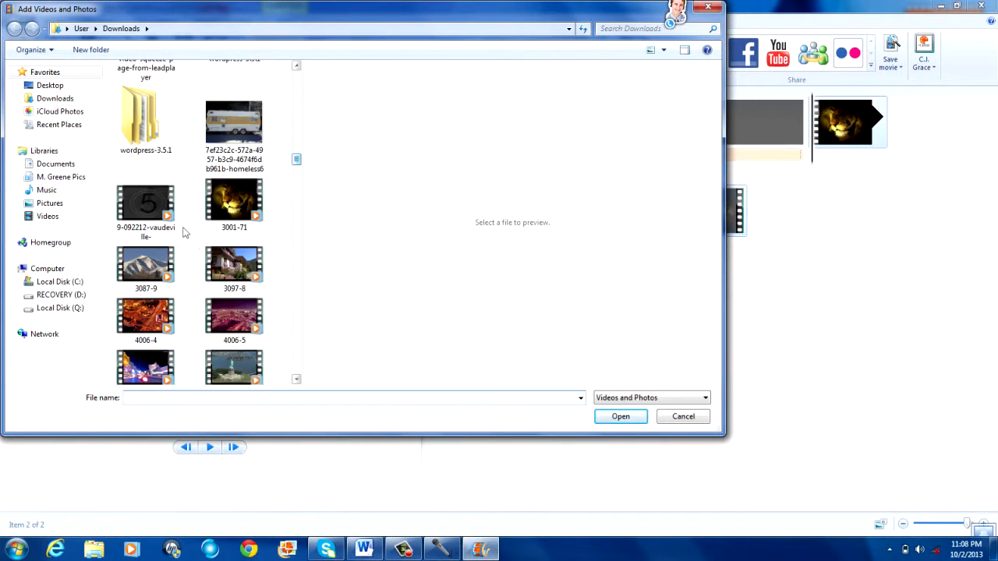
pyautogui.doubleClick(168, 266)
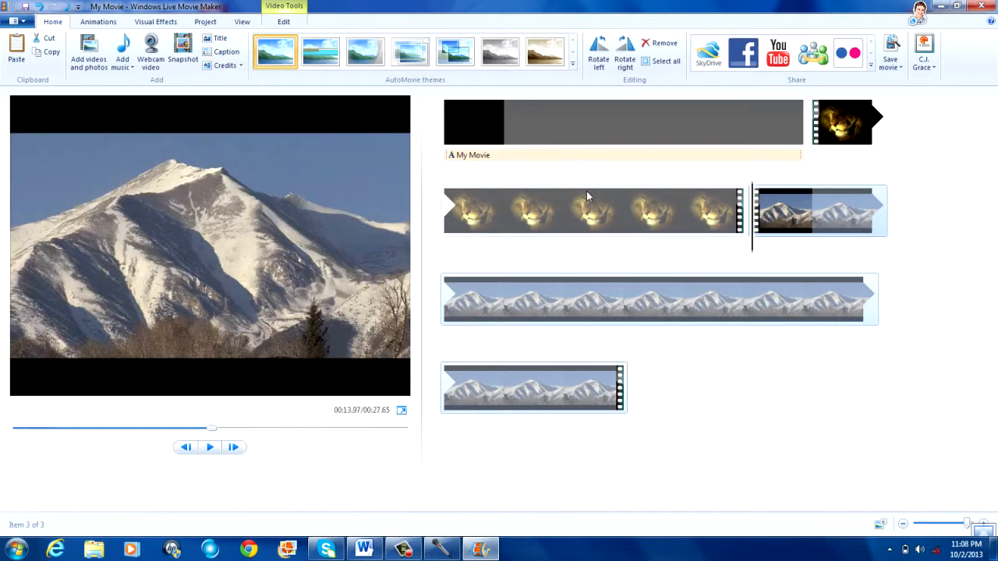
pyautogui.click(818, 133)
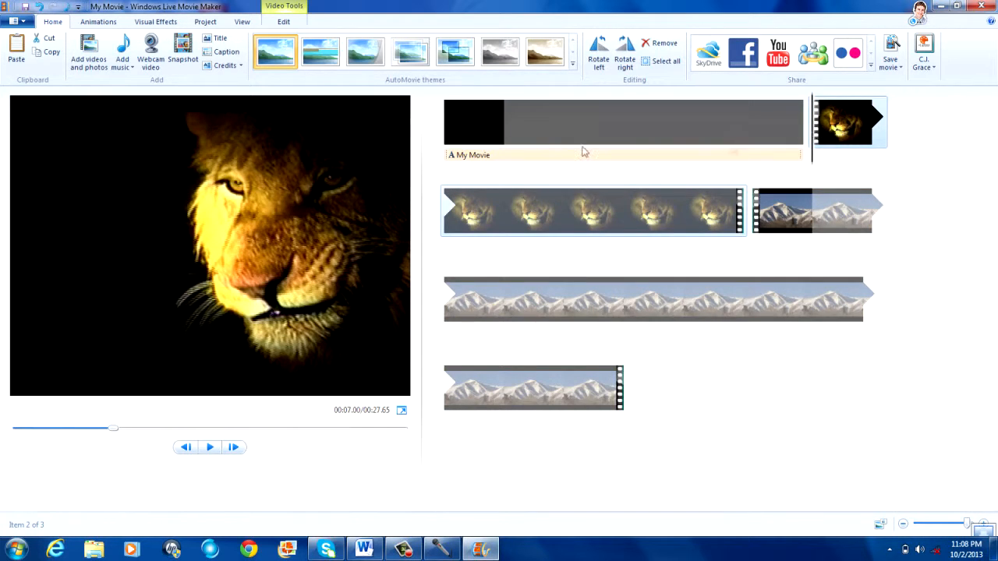
pyautogui.click(446, 141)
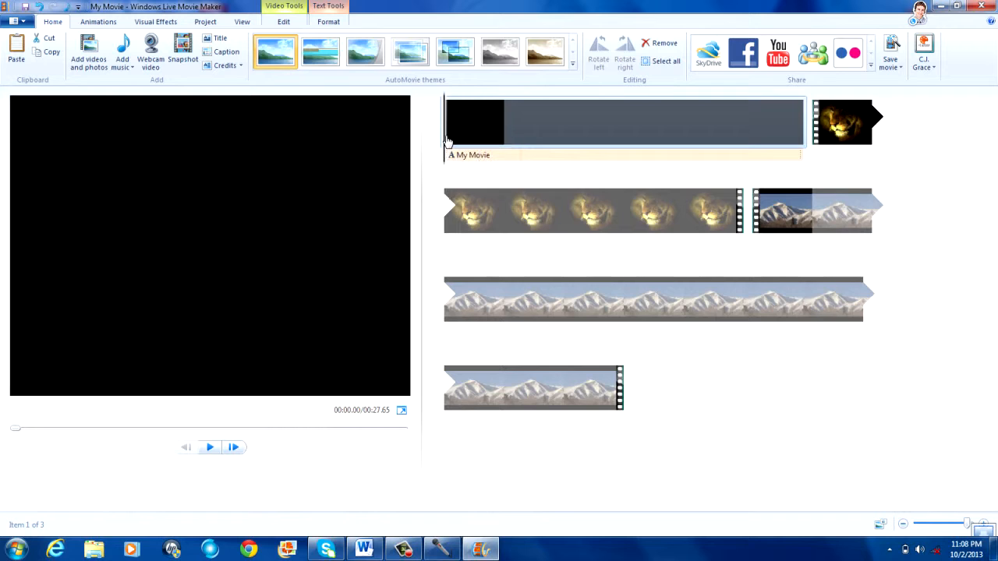
pyautogui.moveTo(447, 139)
pyautogui.mouseDown()
pyautogui.moveTo(532, 140)
pyautogui.moveTo(421, 151)
pyautogui.moveTo(522, 143)
pyautogui.moveTo(447, 140)
pyautogui.moveTo(815, 123)
pyautogui.moveTo(568, 148)
pyautogui.moveTo(441, 146)
pyautogui.mouseUp()
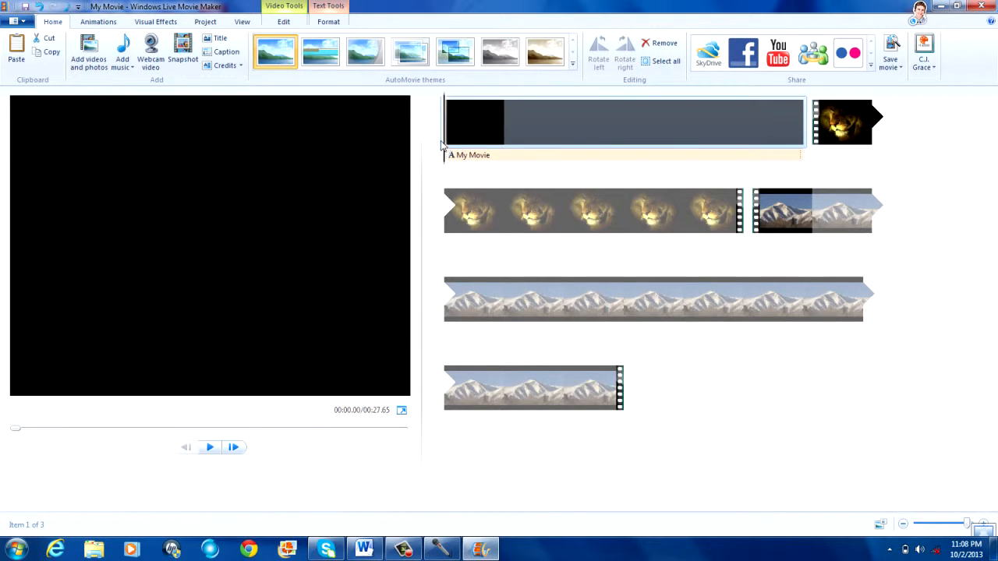
# - Apply the second Dissolves transition, with vertical bars, between the title and the lion clip and play the movie from its start
pyautogui.click(816, 125)
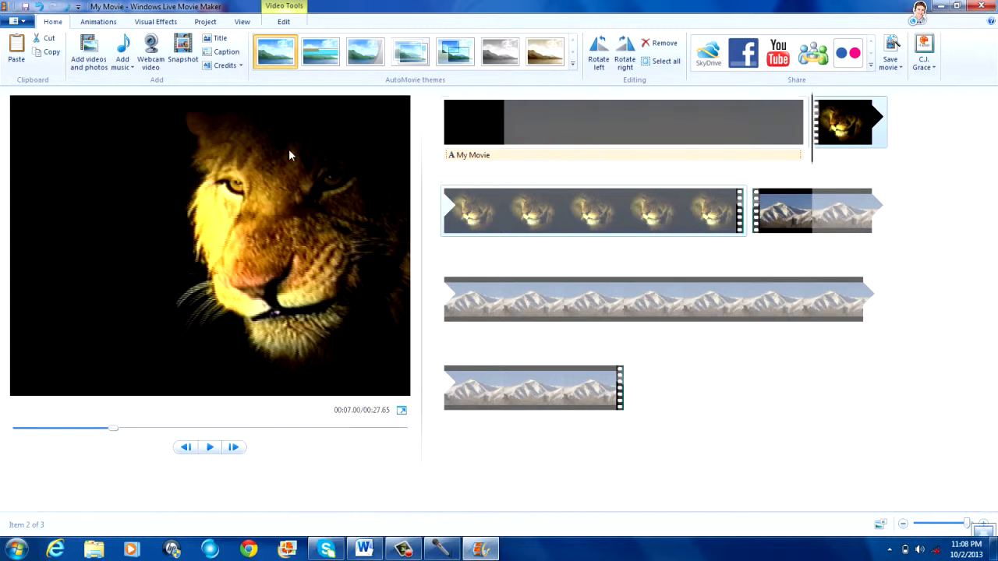
pyautogui.click(99, 27)
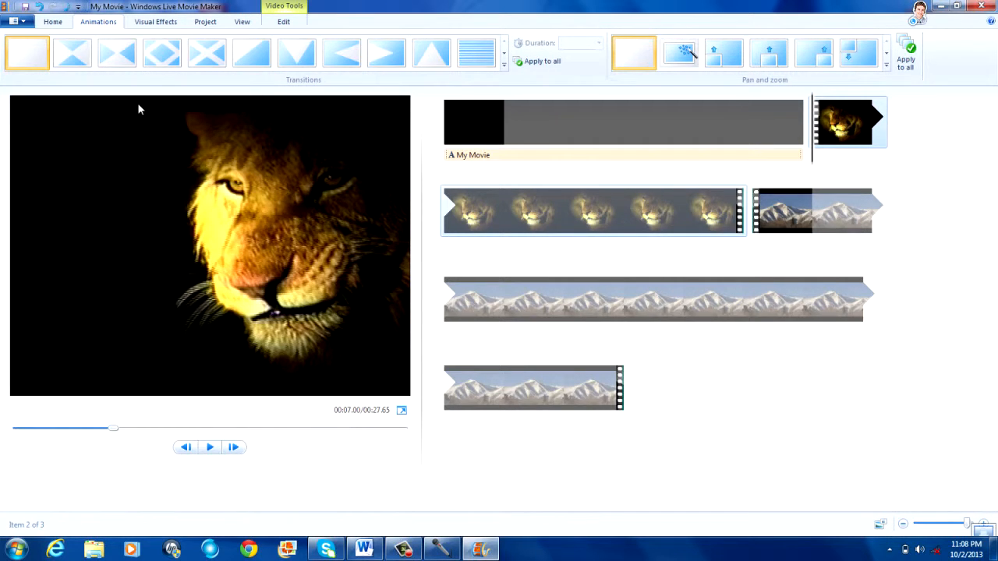
pyautogui.click(79, 52)
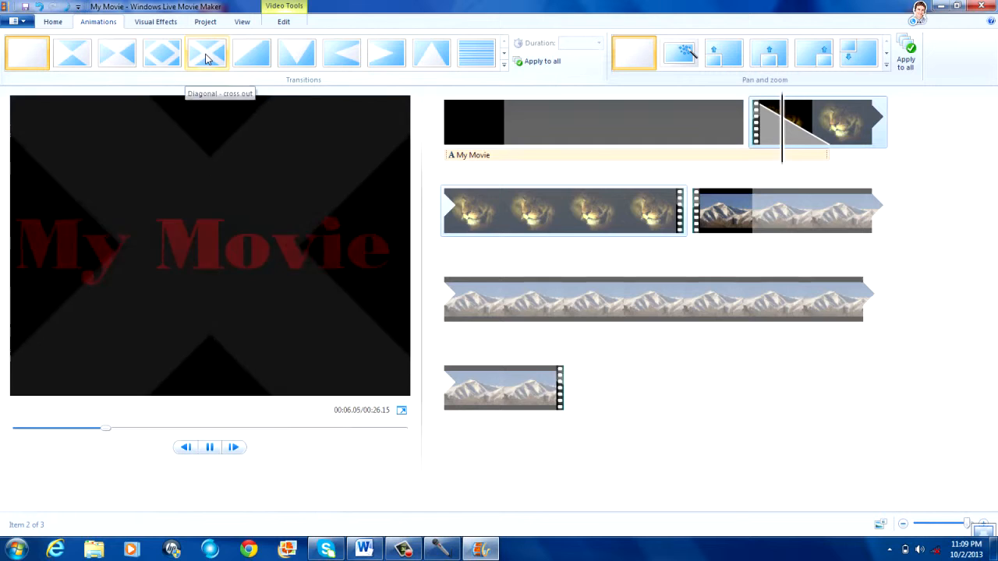
pyautogui.click(260, 51)
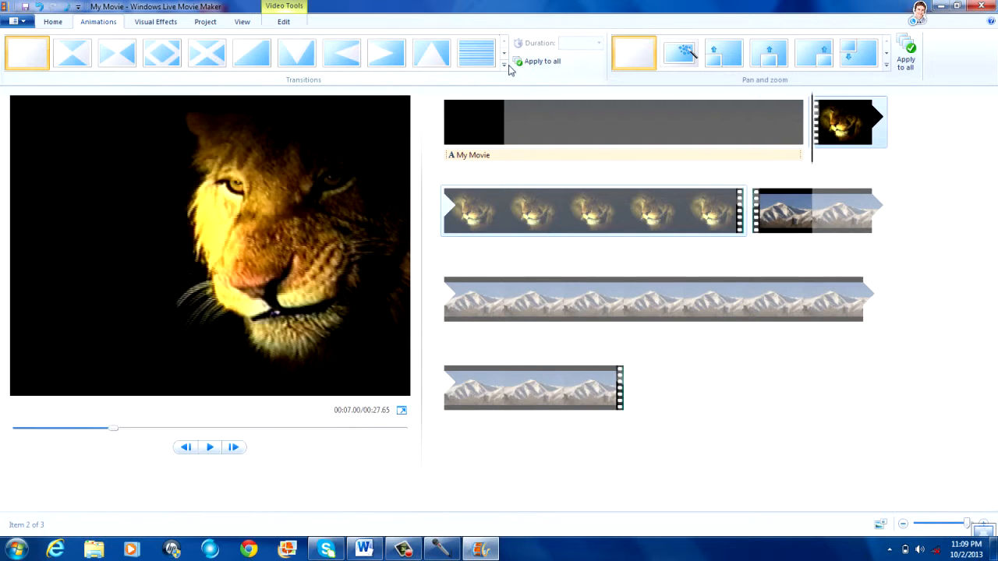
pyautogui.click(504, 65)
pyautogui.scroll(-3, 505, 66)
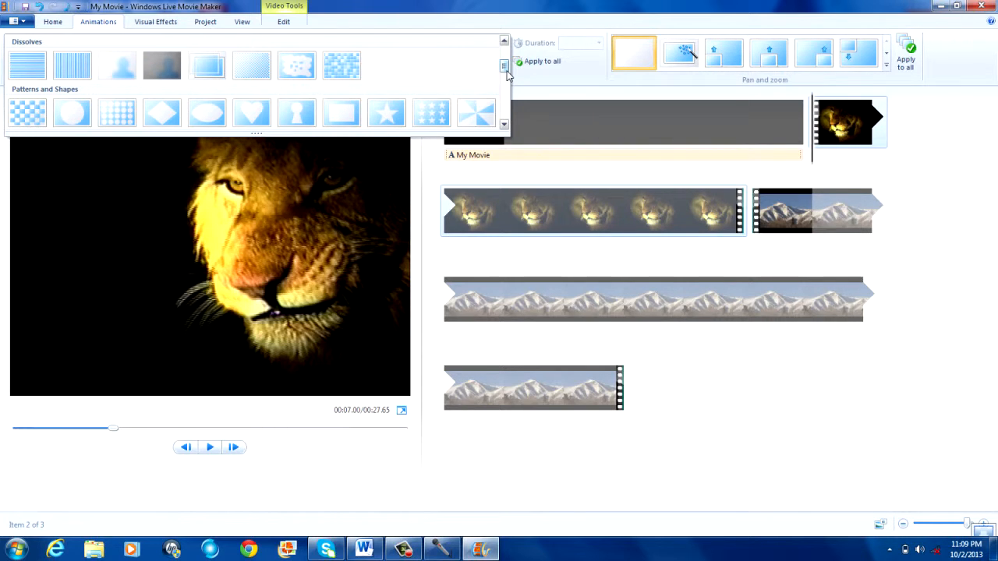
pyautogui.scroll(1, 507, 72)
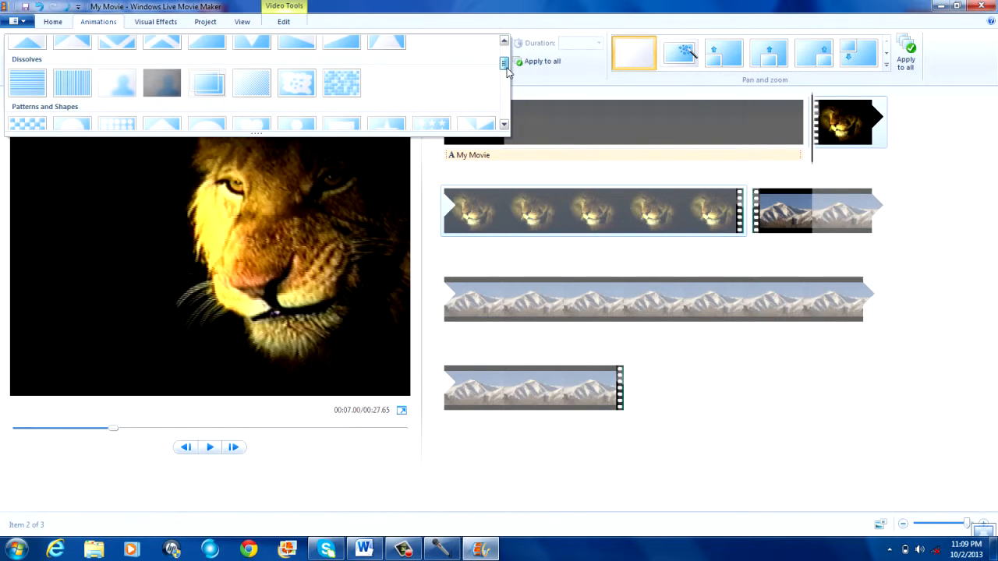
pyautogui.click(71, 83)
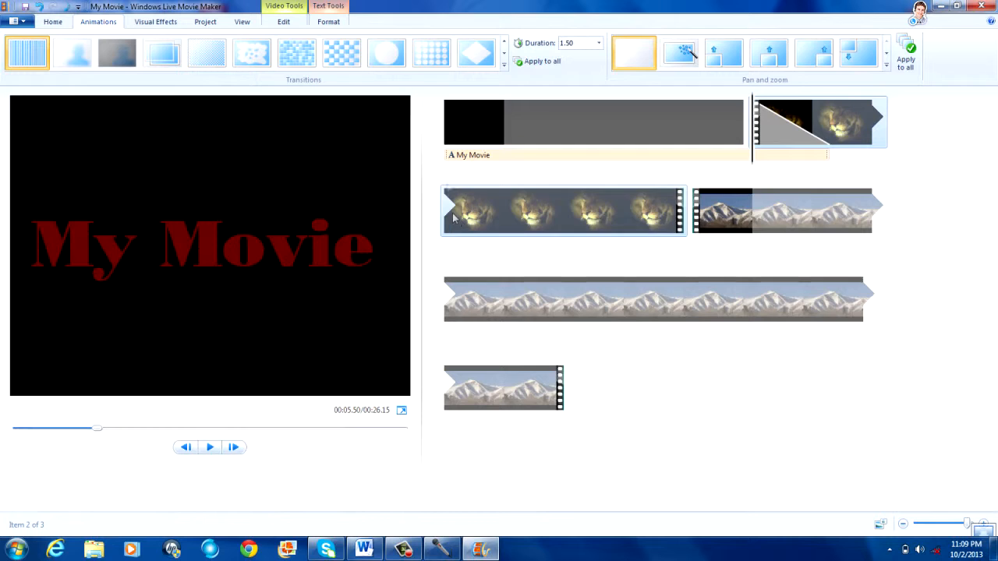
pyautogui.click(448, 150)
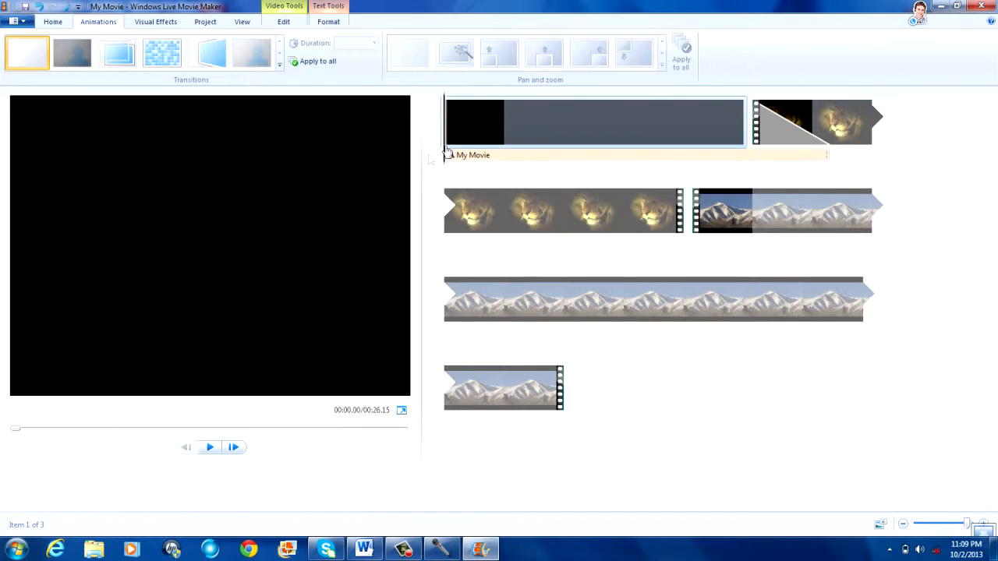
pyautogui.click(215, 454)
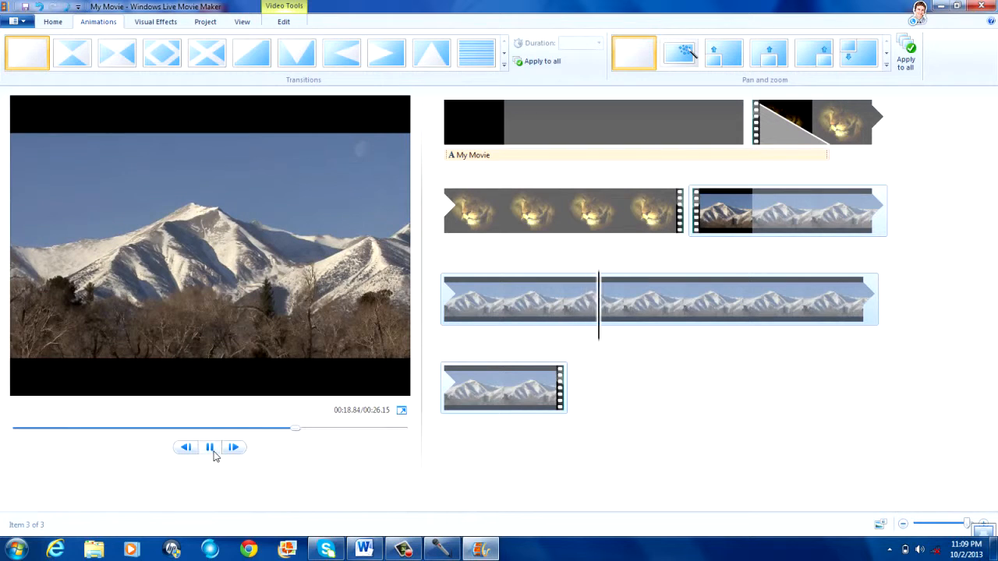
# - Apply the fourth, dark blurred Dissolves transition between the lion and mountain clips and play the movie from within the lion clip
pyautogui.click(685, 226)
pyautogui.click(692, 227)
pyautogui.click(693, 226)
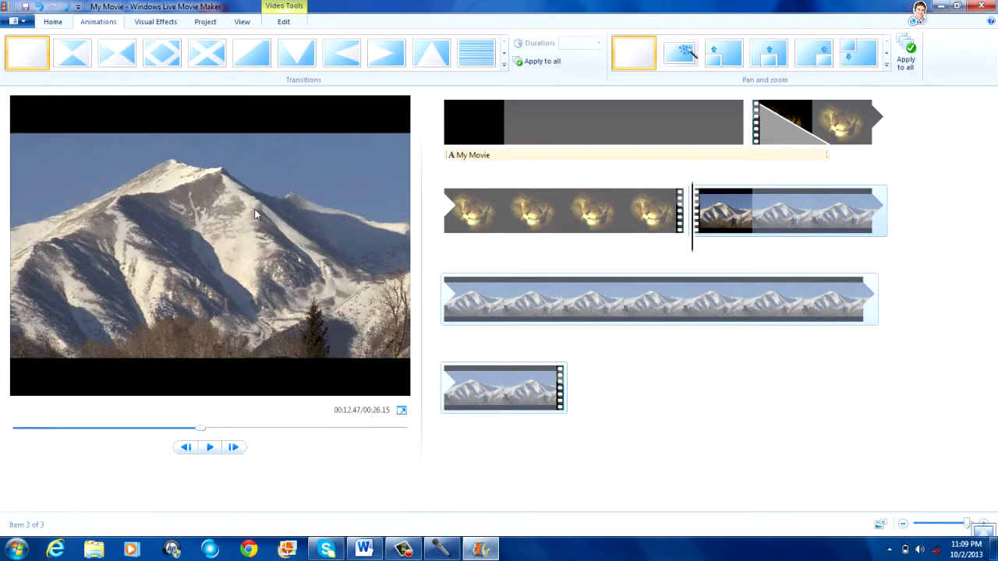
pyautogui.click(504, 68)
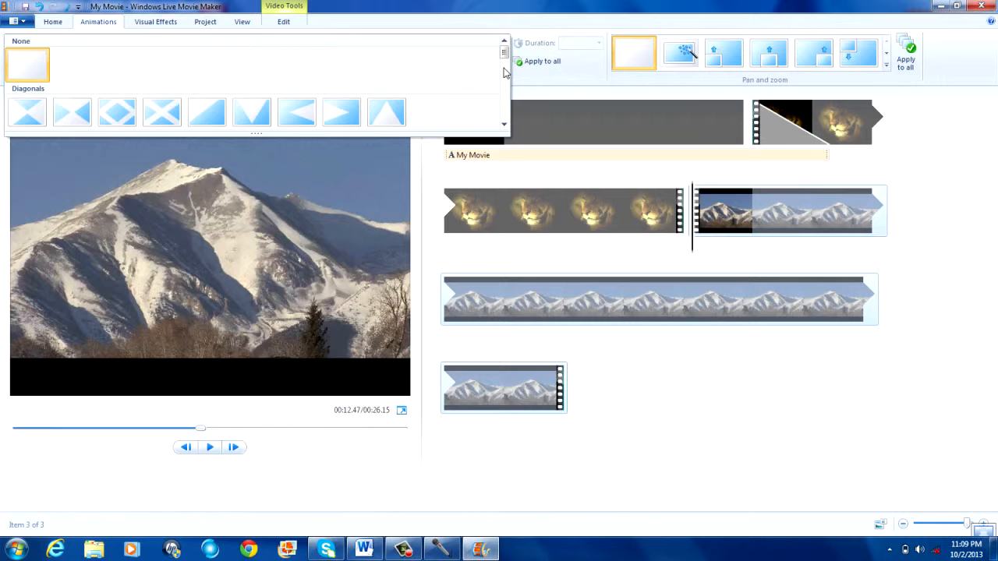
pyautogui.moveTo(503, 56); pyautogui.dragTo(504, 66)
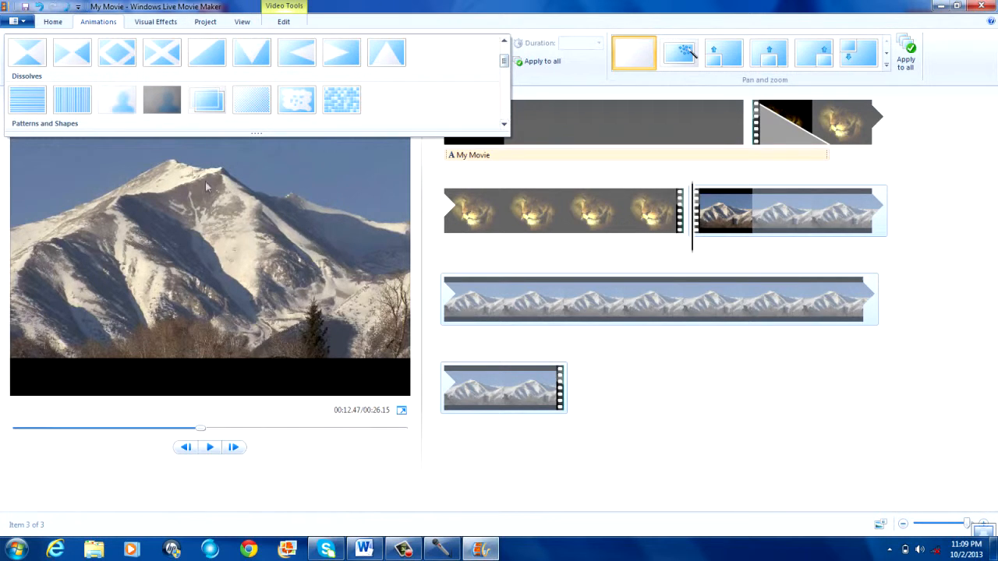
pyautogui.moveTo(121, 111)
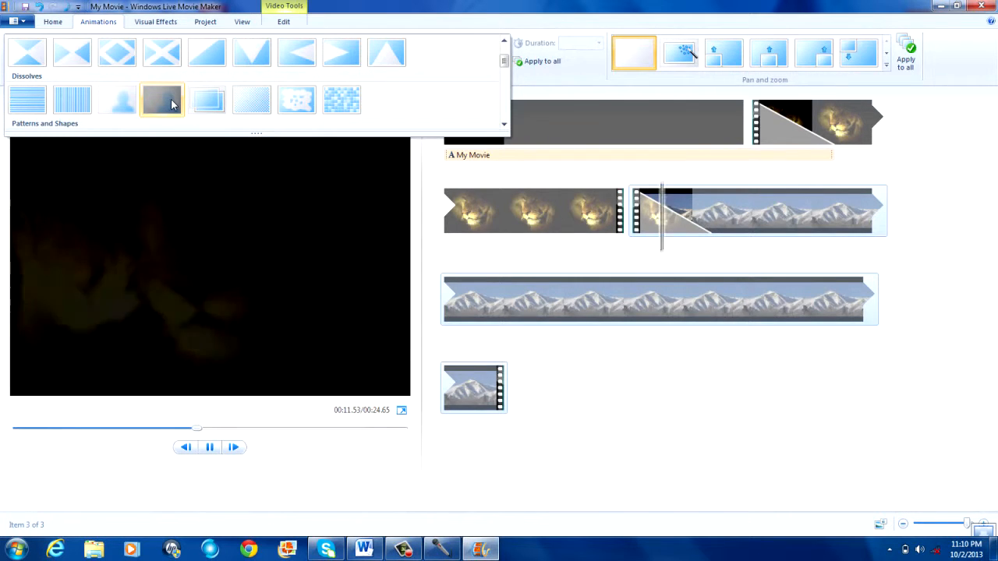
pyautogui.click(171, 103)
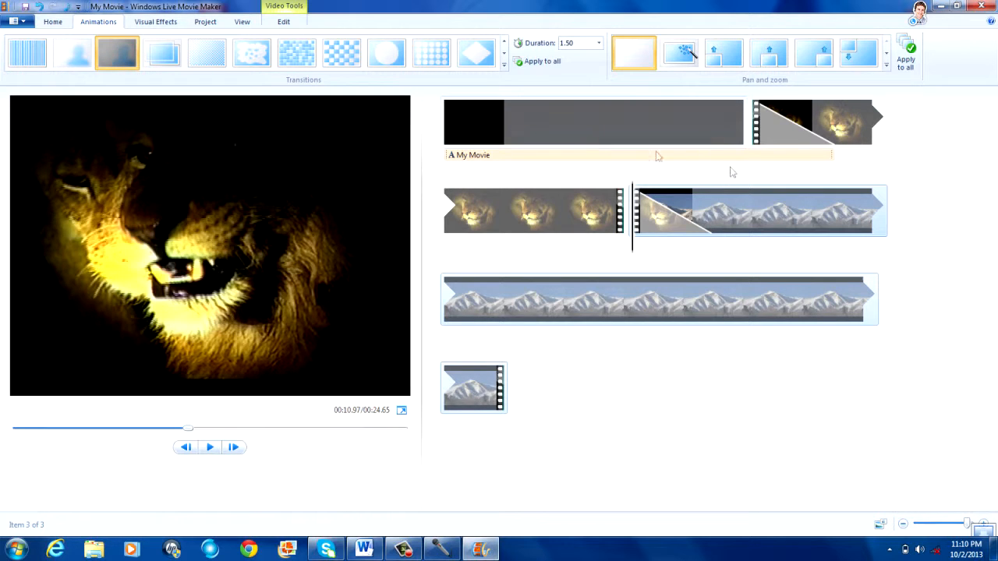
pyautogui.click(446, 234)
pyautogui.click(447, 239)
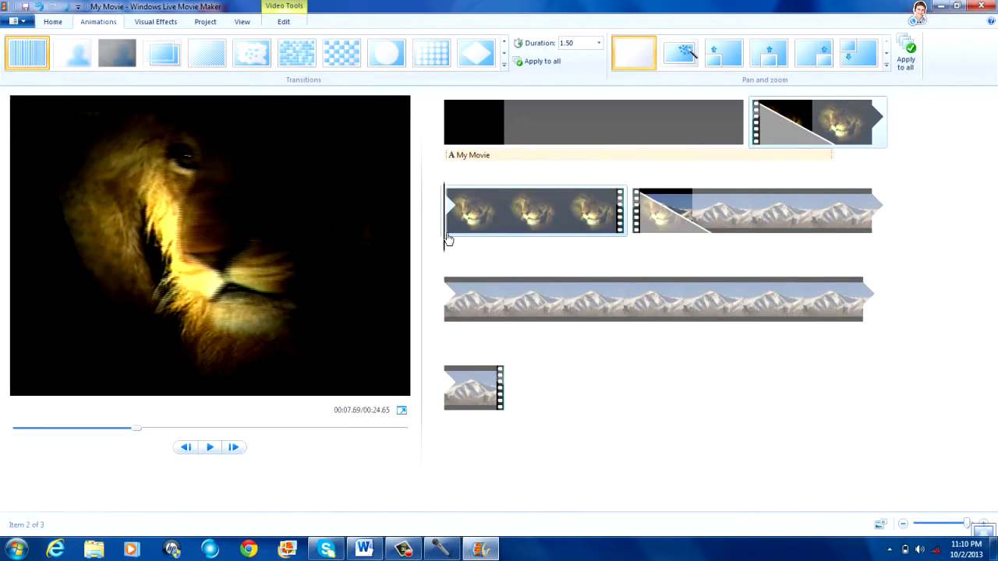
pyautogui.click(209, 449)
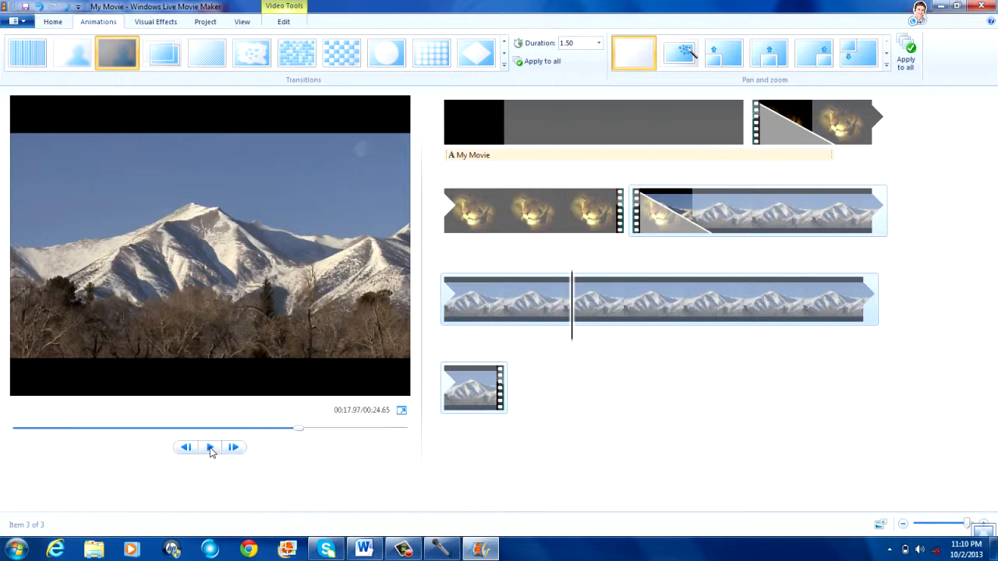
# - Add the video 88888-815-FR-RishBG from the Downloads folder after the mountain clip and preview it
pyautogui.click(508, 386)
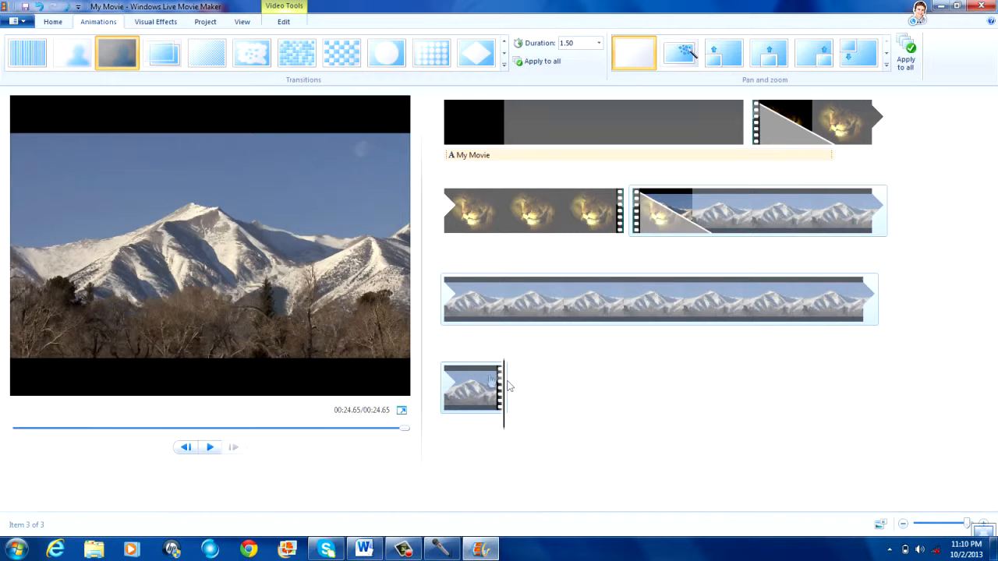
pyautogui.click(53, 23)
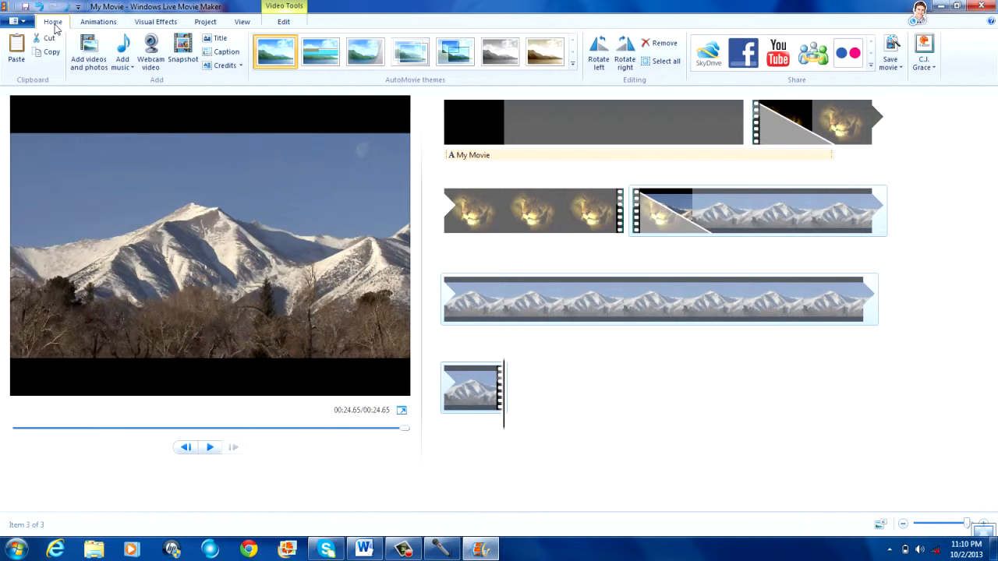
pyautogui.click(91, 50)
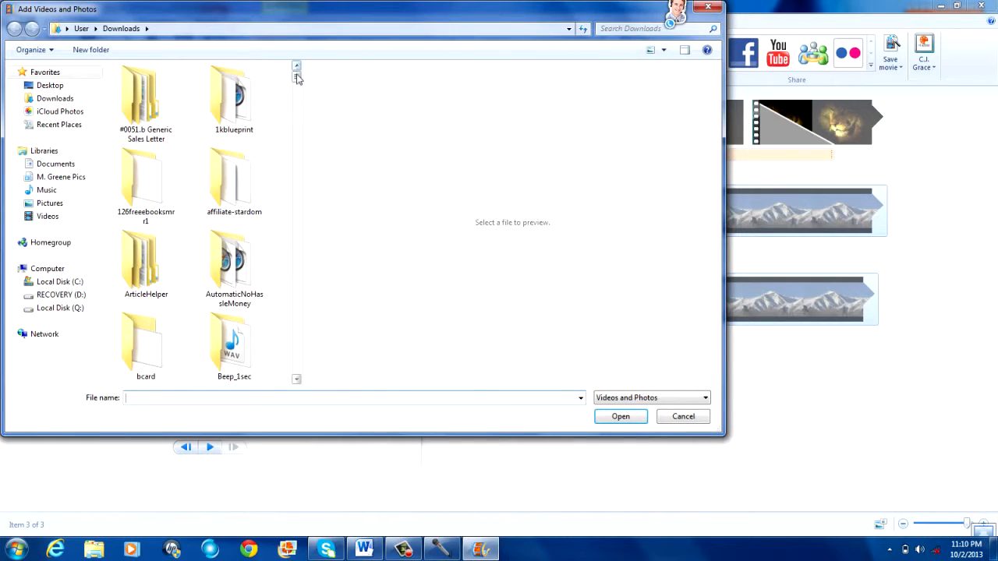
pyautogui.moveTo(297, 78); pyautogui.dragTo(301, 209)
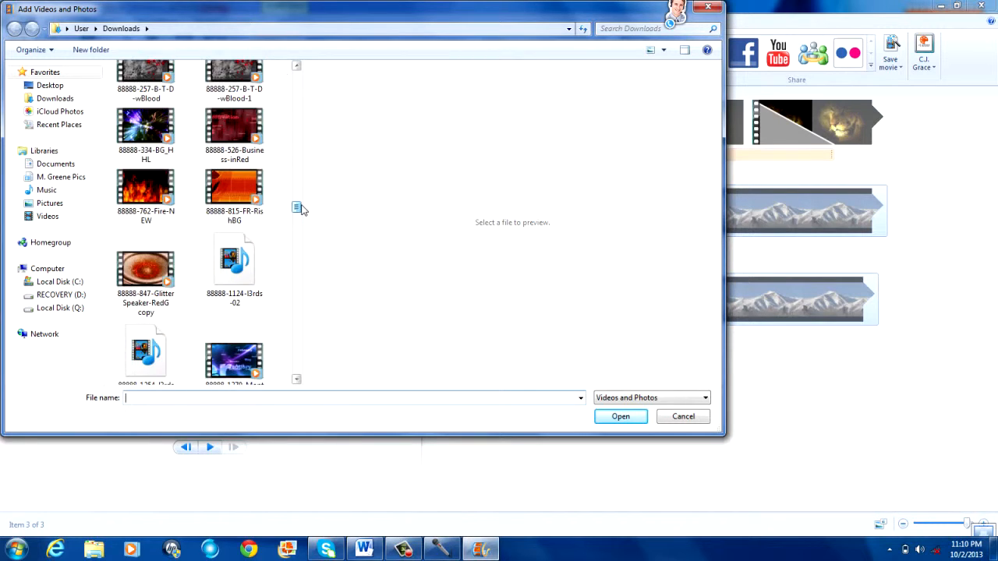
pyautogui.doubleClick(232, 197)
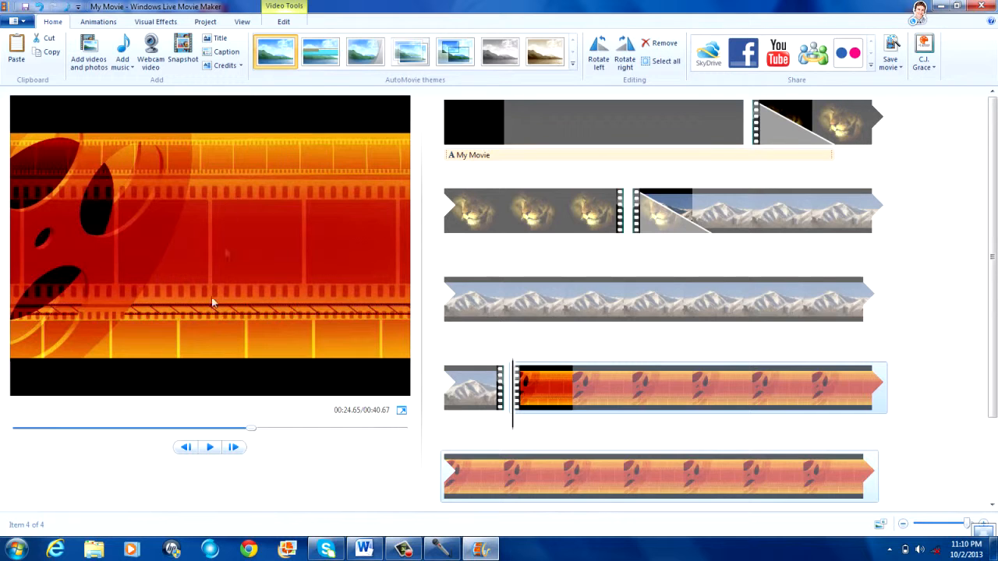
pyautogui.click(209, 449)
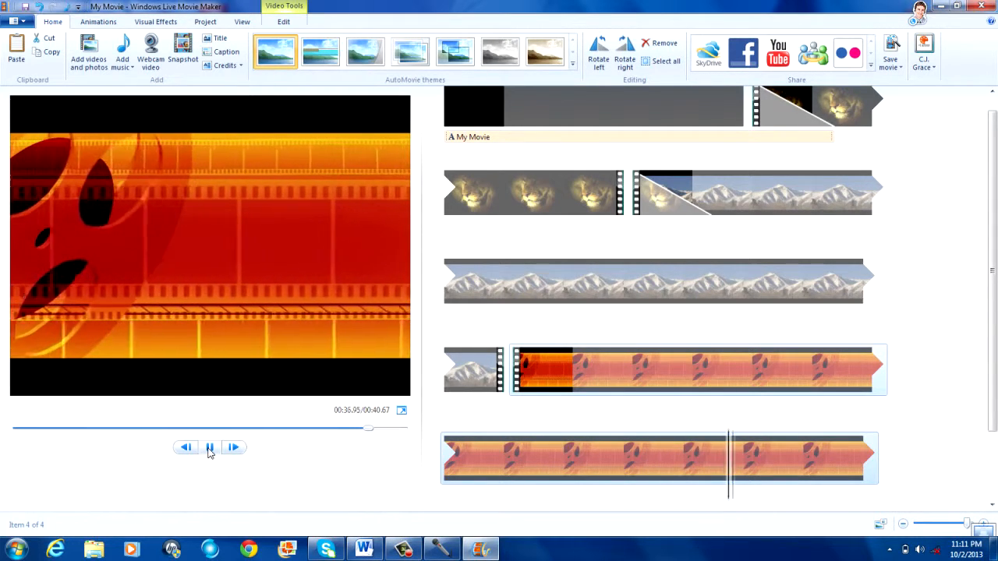
pyautogui.click(209, 449)
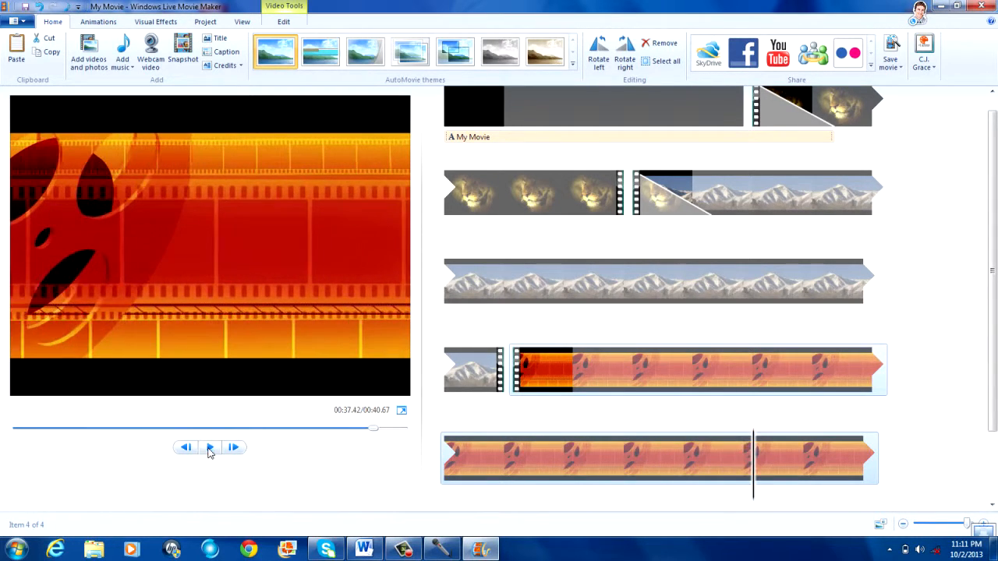
# - Apply the sixth Motions and Fades visual effect, the multicolour one, to the film-reel clip and play it
pyautogui.click(515, 395)
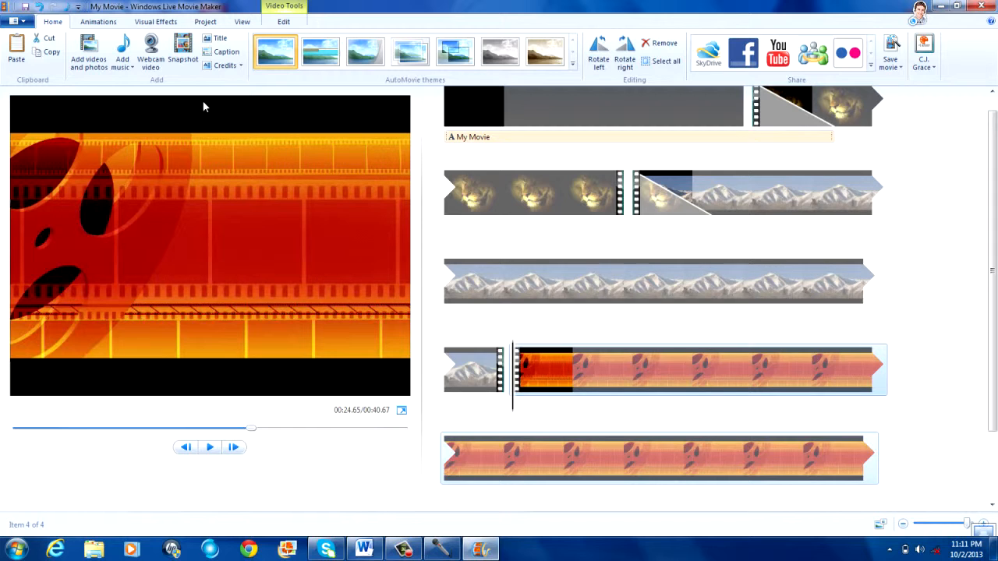
pyautogui.click(156, 22)
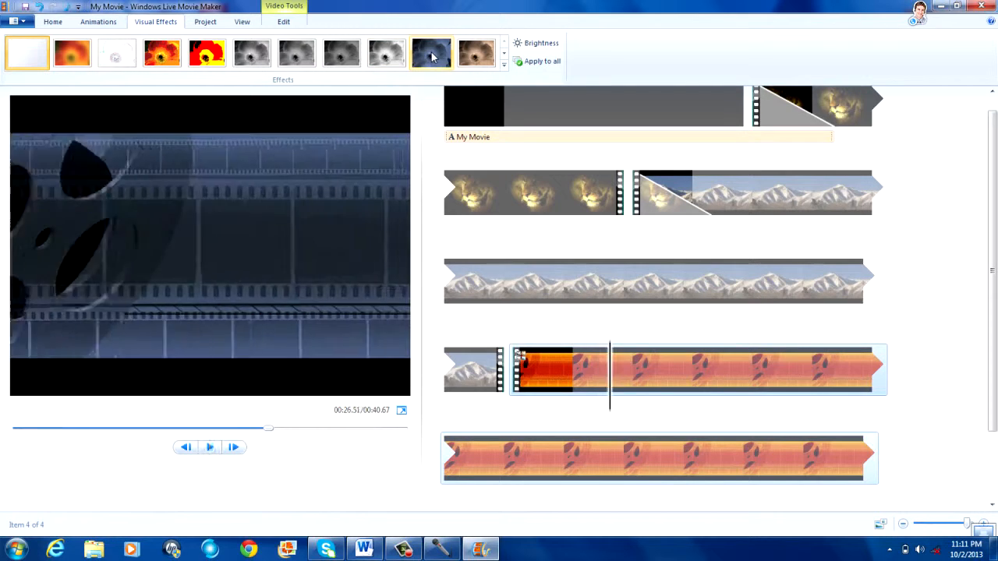
pyautogui.click(505, 65)
pyautogui.moveTo(504, 63); pyautogui.dragTo(509, 114)
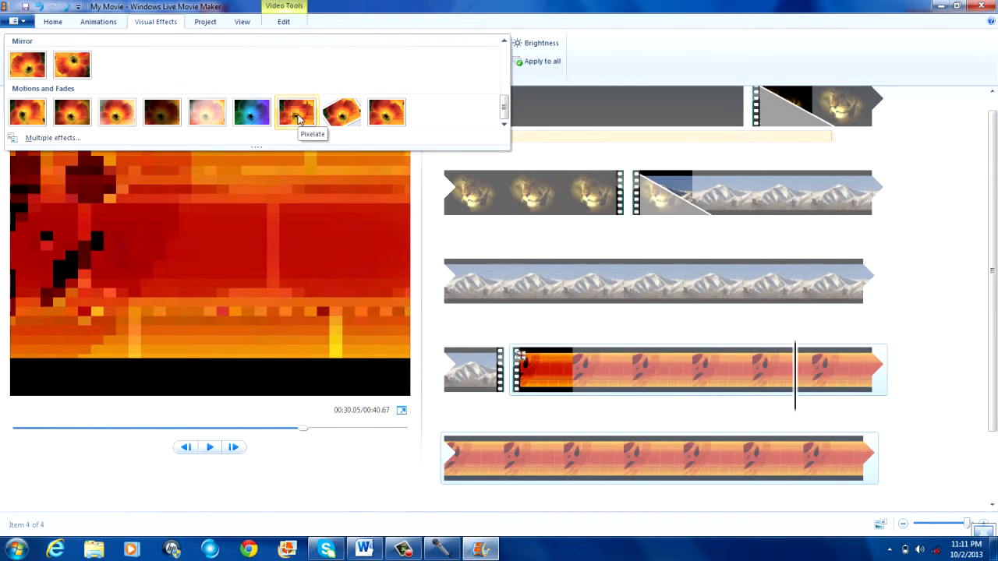
pyautogui.click(256, 118)
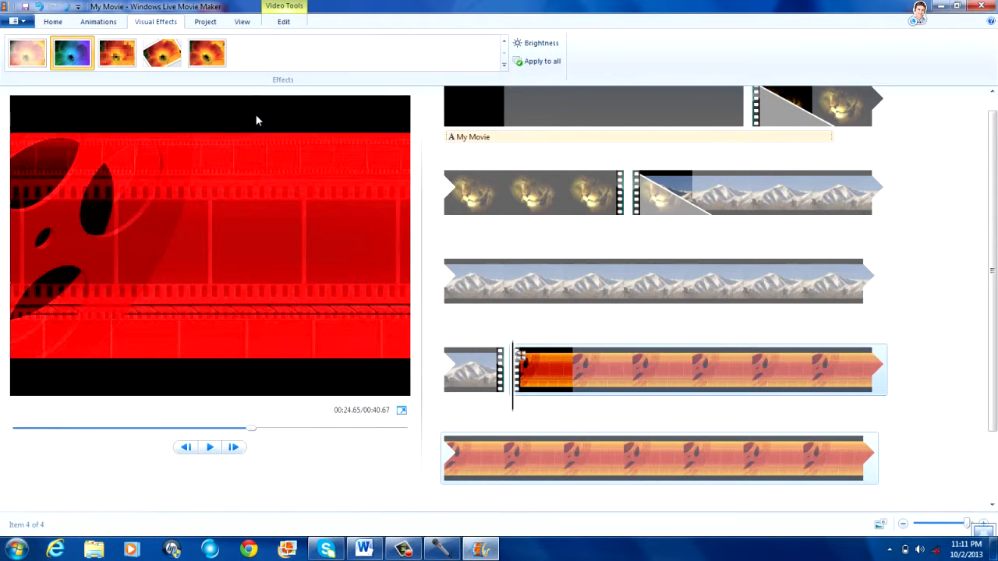
pyautogui.click(209, 448)
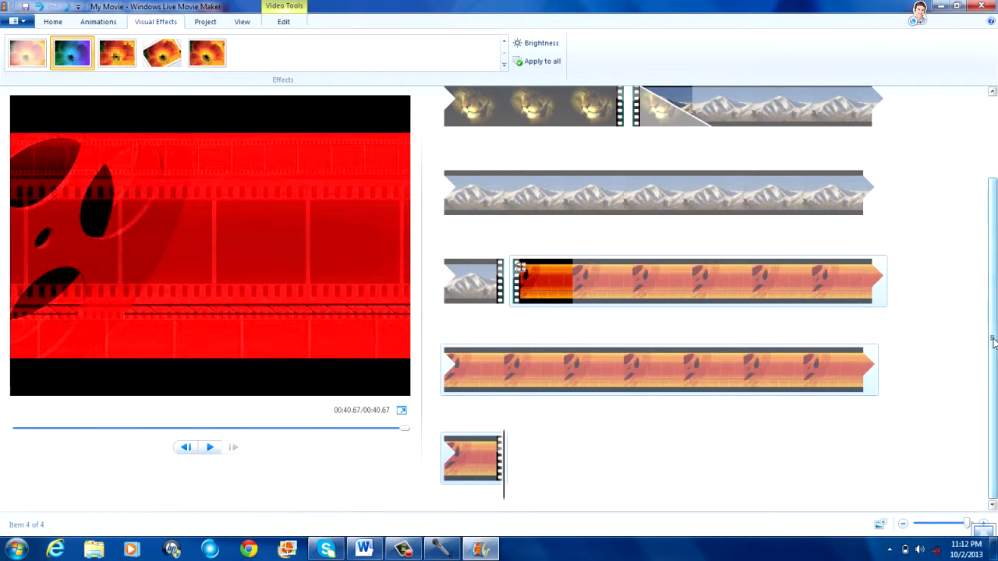
# - Add the music file ToGIntro from the Music library at the start of the movie
pyautogui.moveTo(993, 341); pyautogui.dragTo(996, 184)
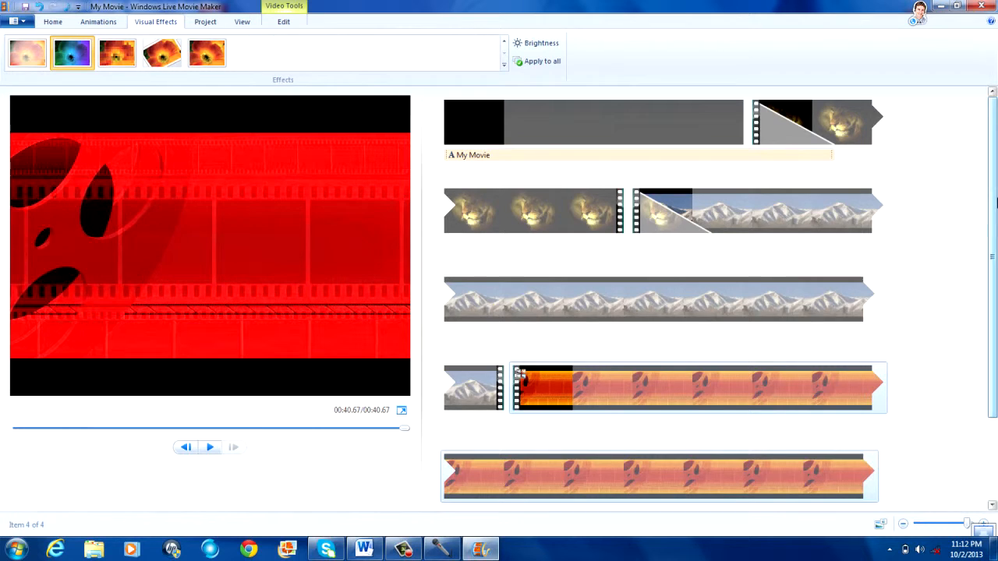
pyautogui.click(443, 110)
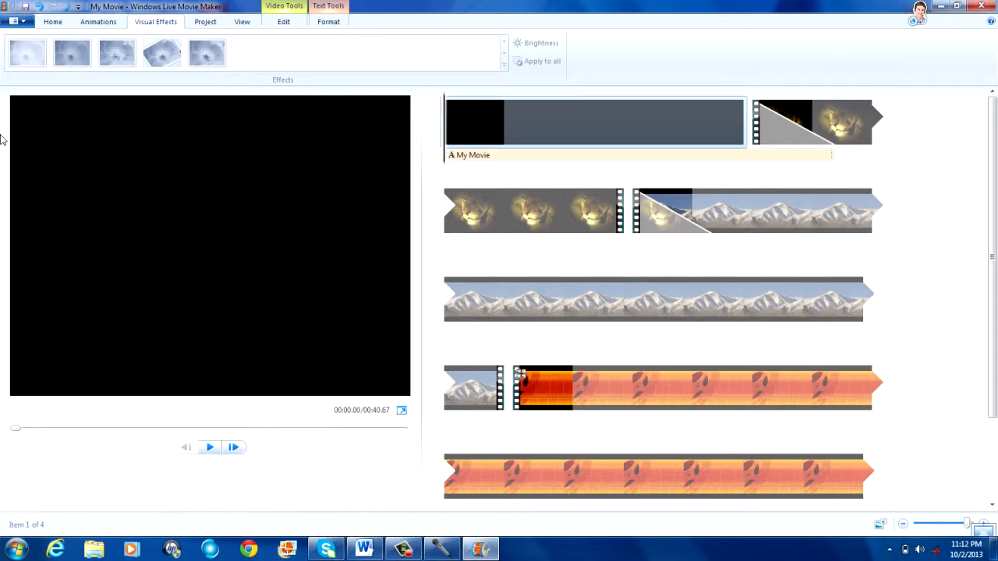
pyautogui.click(50, 23)
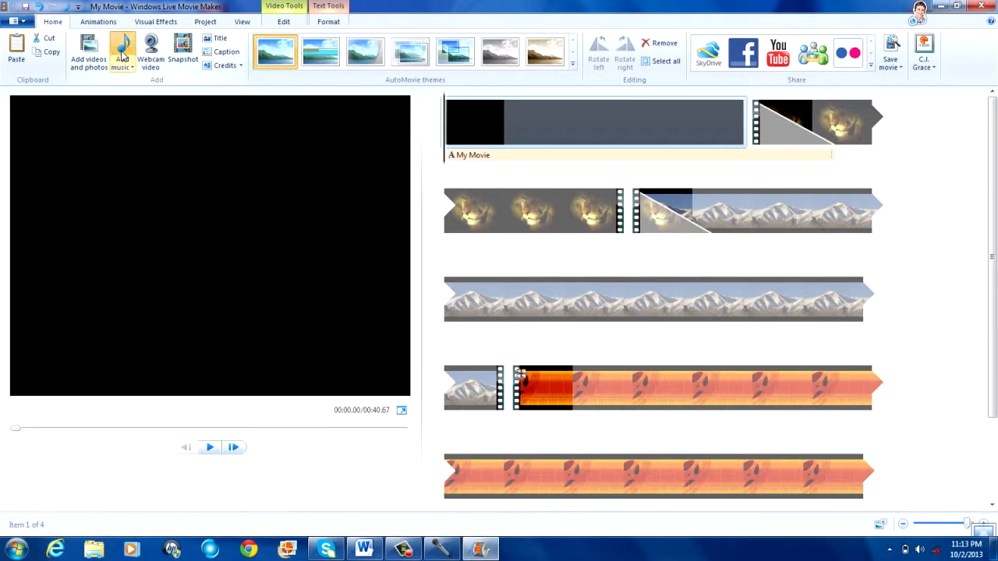
pyautogui.click(122, 54)
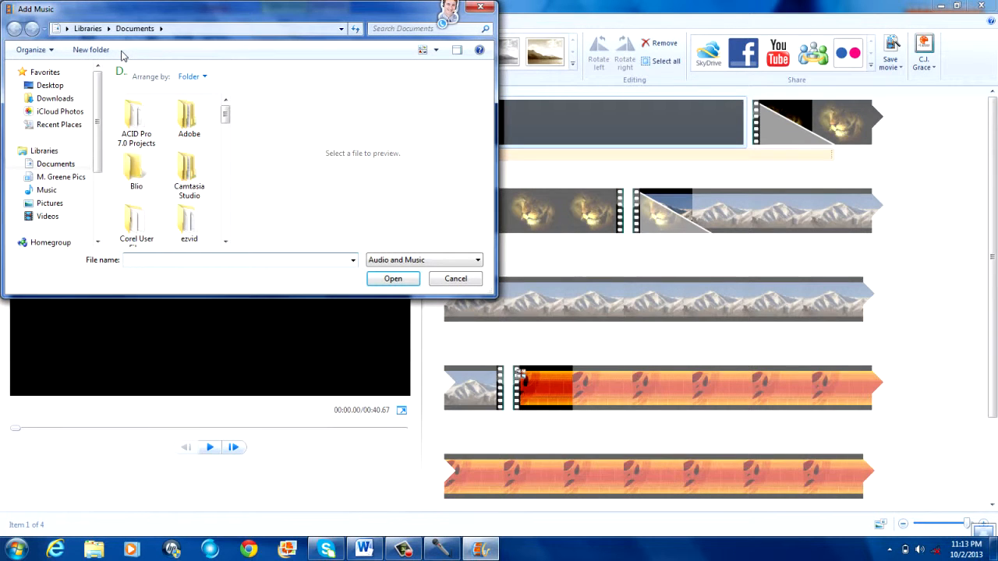
pyautogui.click(48, 191)
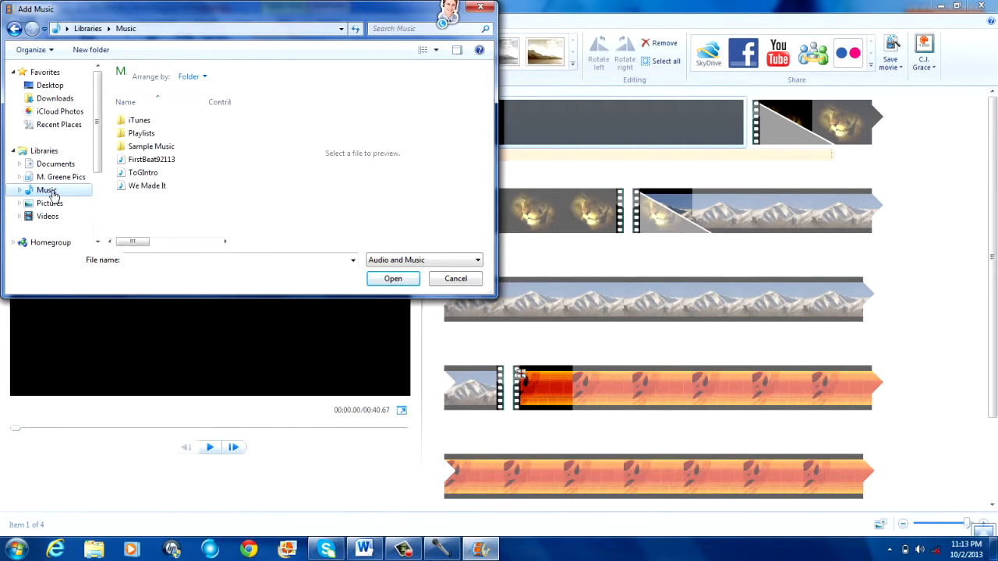
pyautogui.click(121, 179)
pyautogui.doubleClick(121, 179)
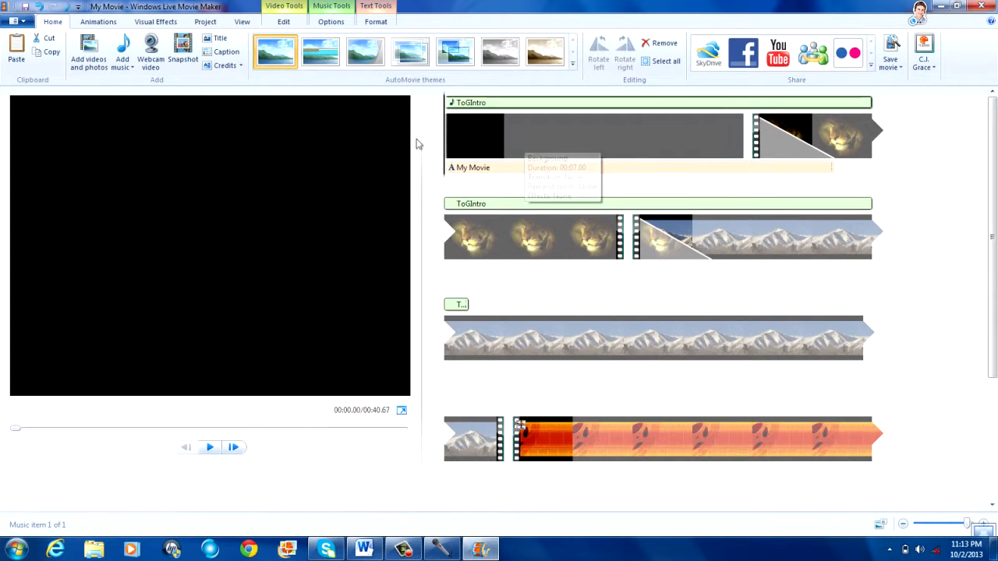
# - Trim the ToGIntro music to end at 5.50 s, near the end of the title, and set its fade-out to Medium
pyautogui.moveTo(446, 146); pyautogui.dragTo(748, 137)
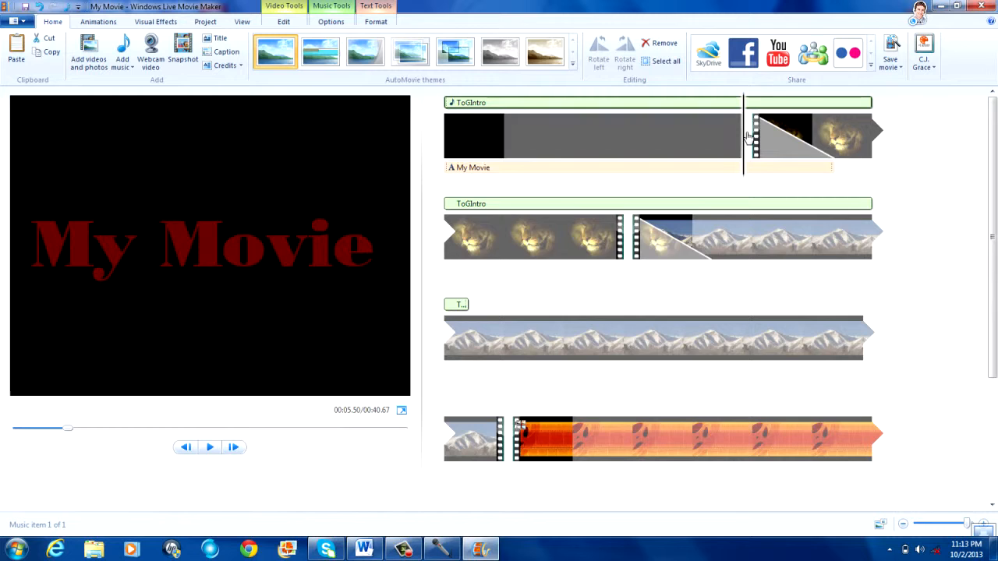
pyautogui.click(323, 23)
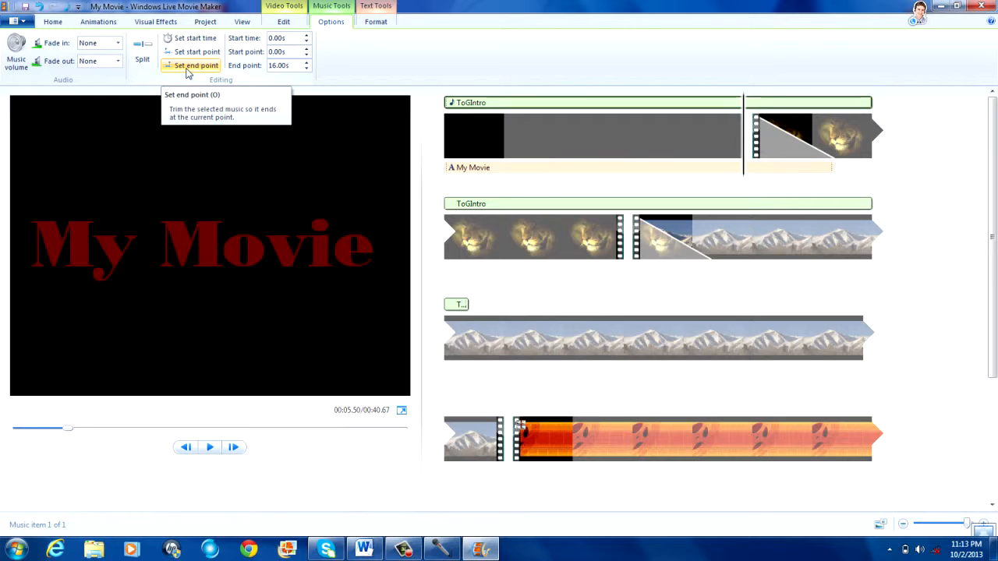
pyautogui.click(187, 69)
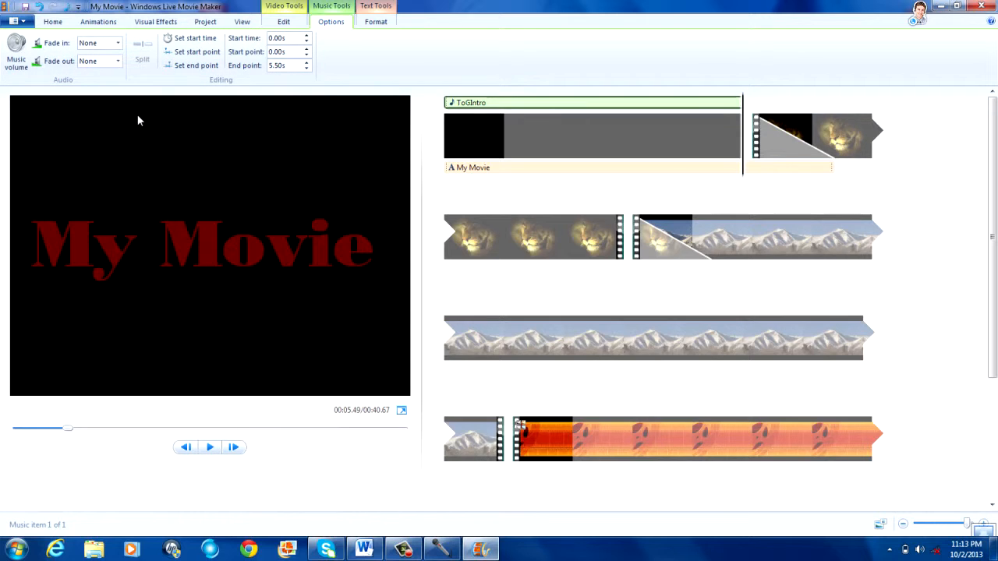
pyautogui.click(118, 62)
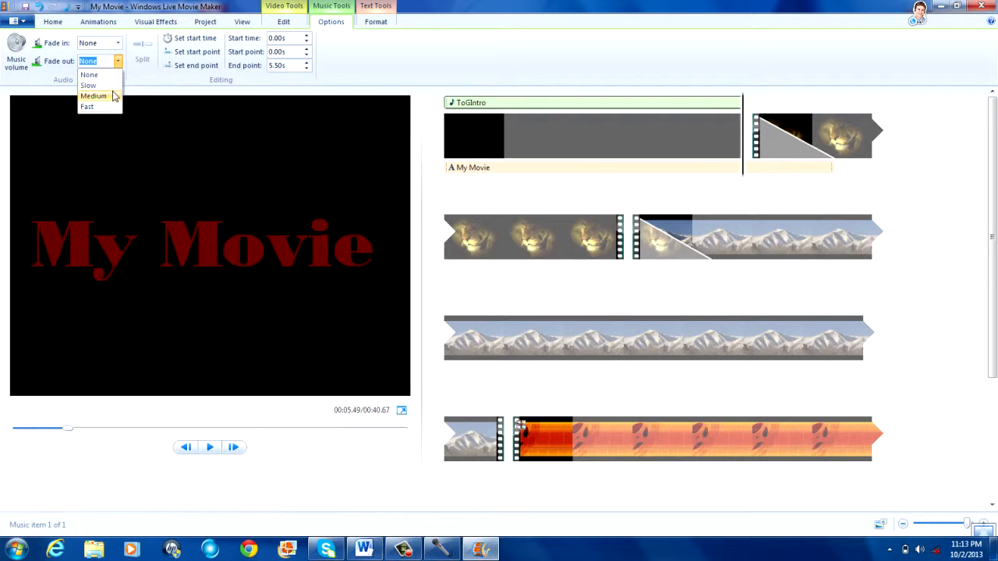
pyautogui.click(113, 96)
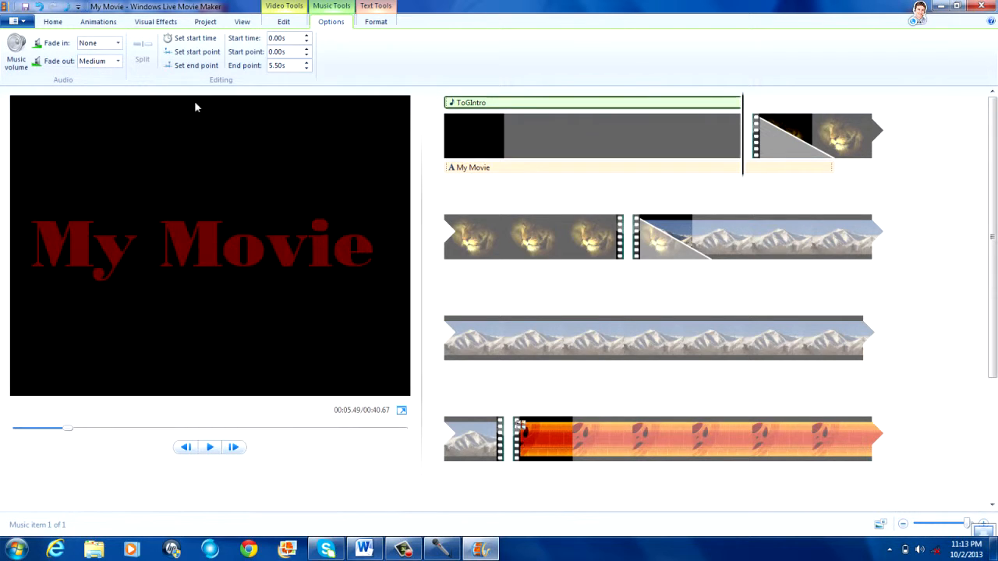
# - Play the movie from its start through the title and pause within the lion clip to check the intro music
pyautogui.click(445, 154)
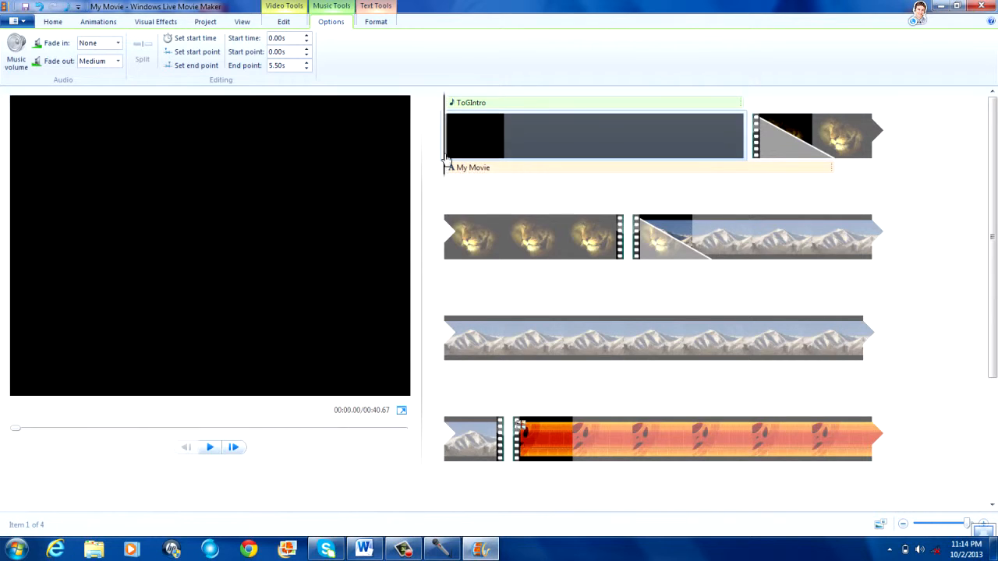
pyautogui.click(211, 449)
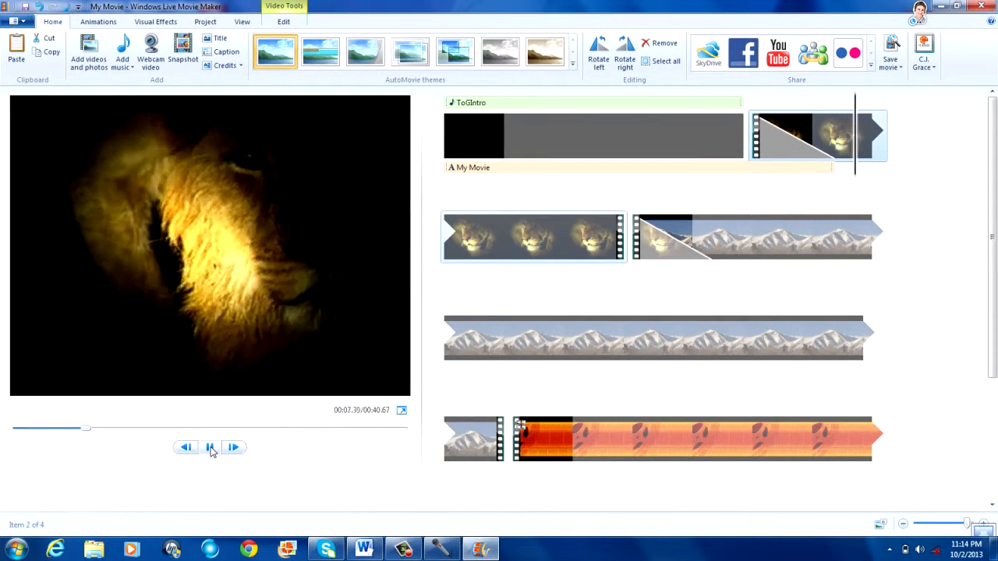
pyautogui.click(209, 448)
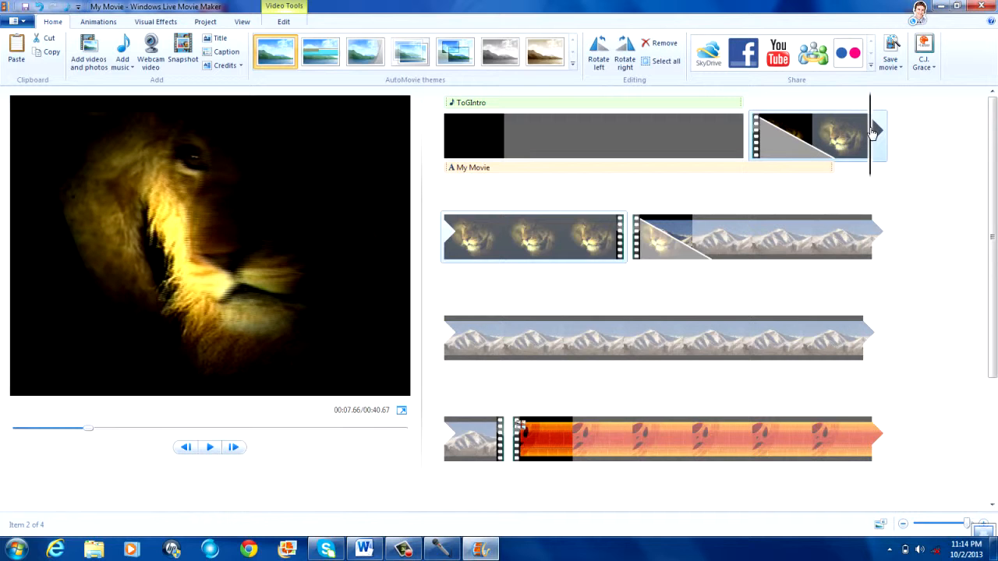
# - Add the music file We Made It at 6.61 s, early in the lion clip
pyautogui.moveTo(872, 131); pyautogui.dragTo(817, 138)
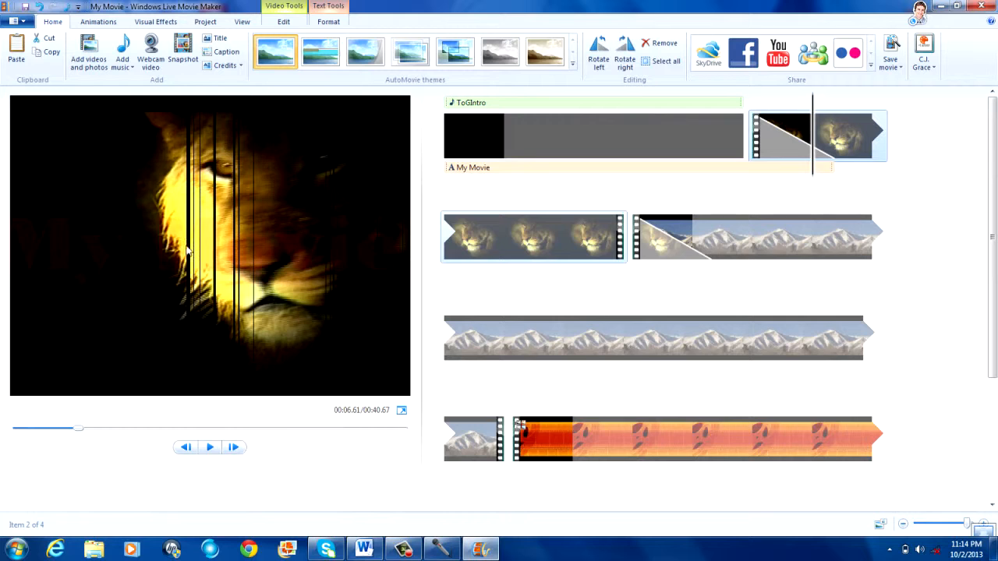
pyautogui.click(133, 68)
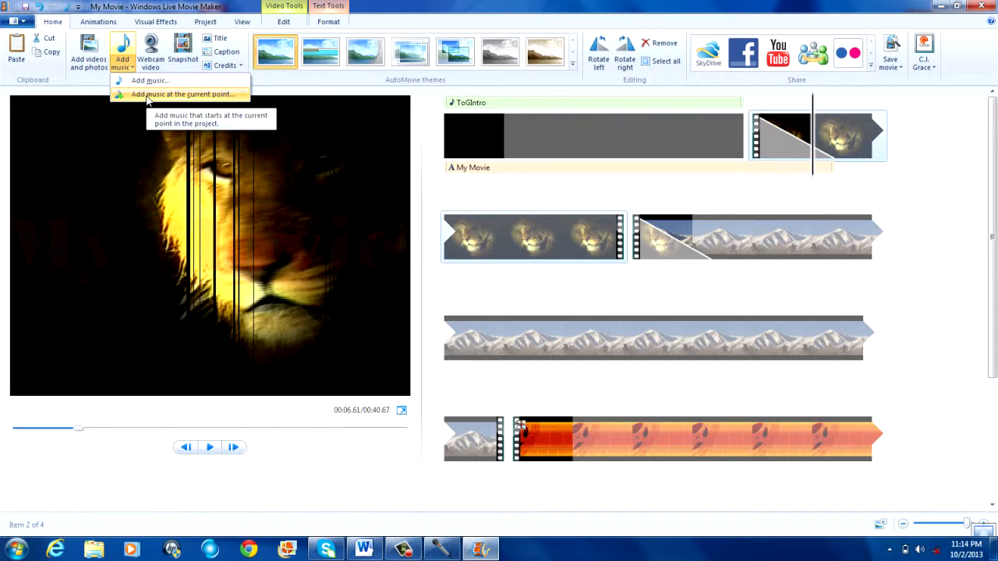
pyautogui.click(147, 94)
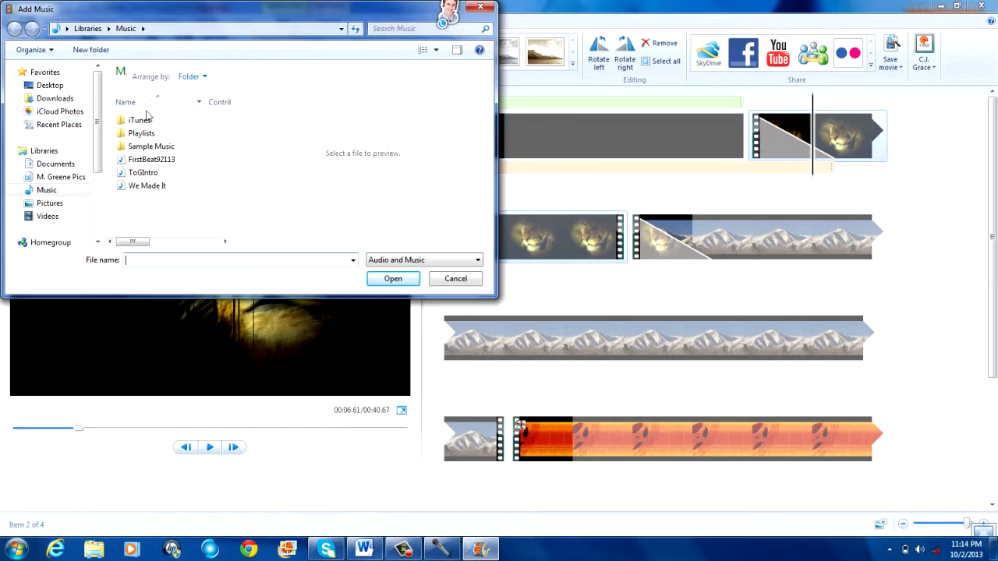
pyautogui.doubleClick(126, 188)
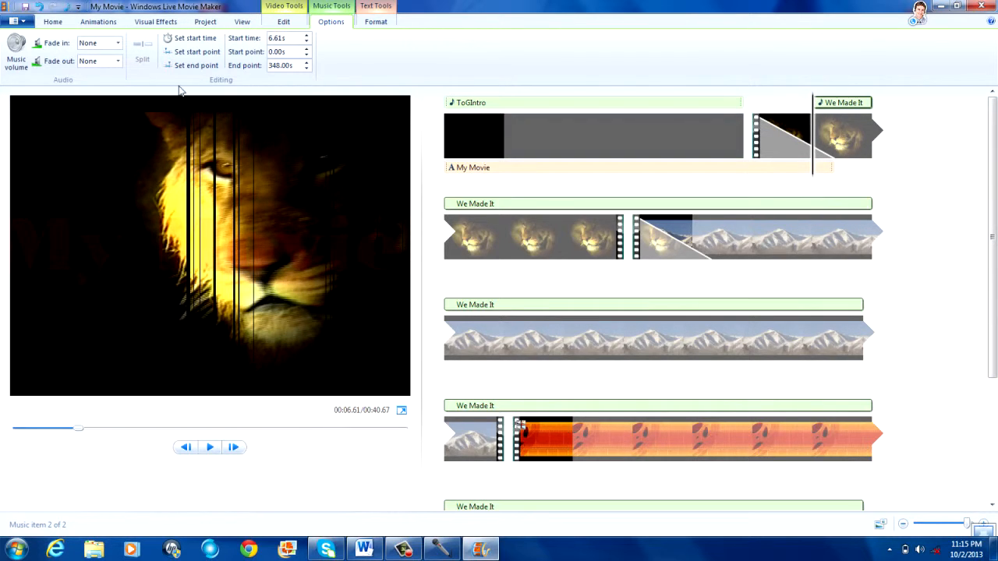
# - Set both the fade-out and the fade-in of the We Made It music to Medium
pyautogui.click(118, 61)
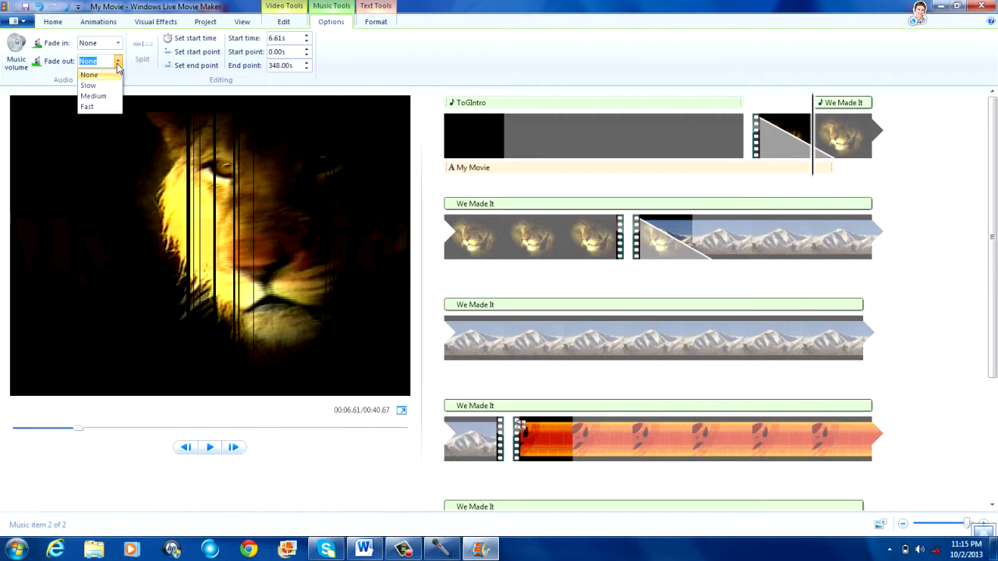
pyautogui.click(98, 97)
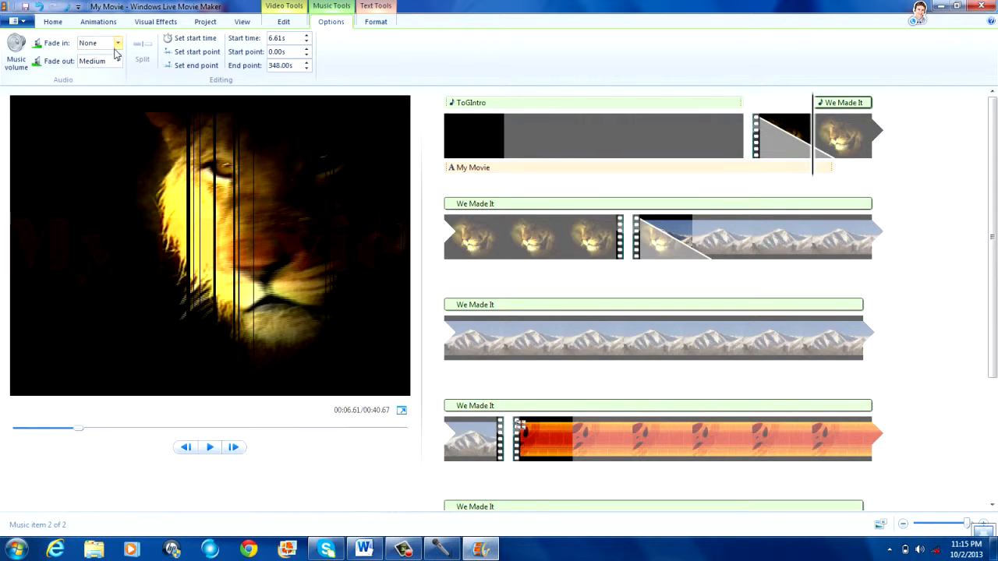
pyautogui.click(117, 44)
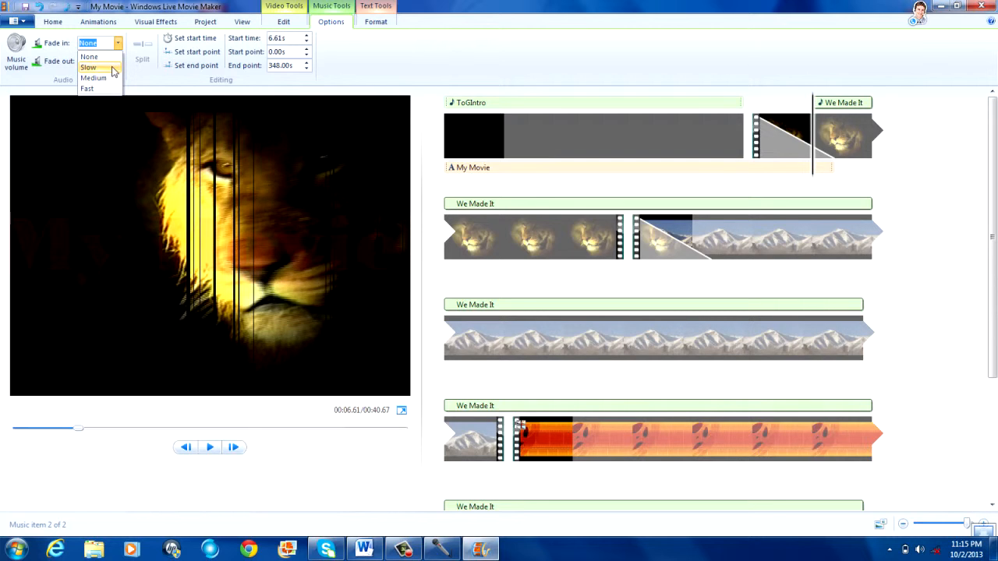
pyautogui.click(113, 78)
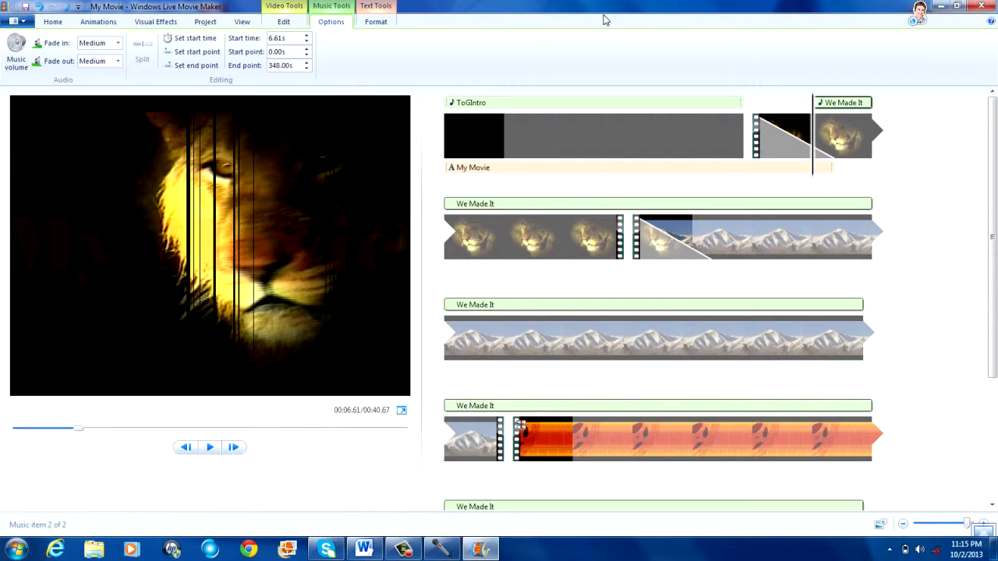
# - Play the movie through to its end to check both music tracks with the clips
pyautogui.click(435, 165)
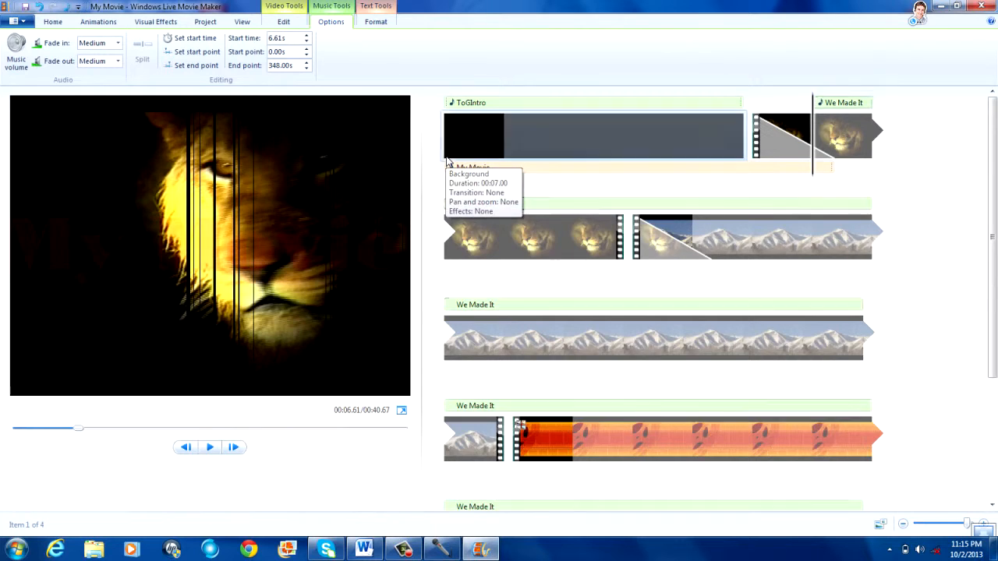
pyautogui.click(210, 447)
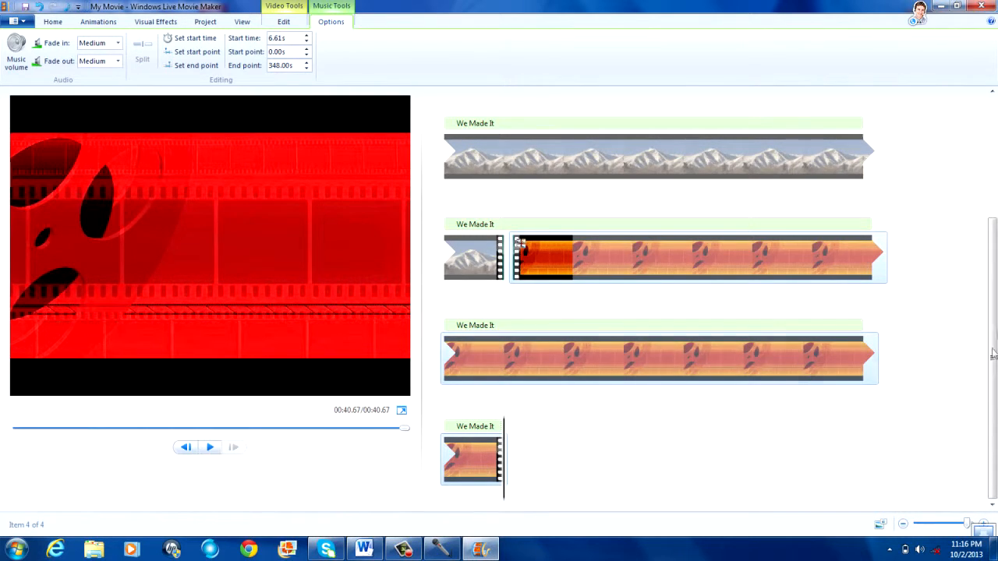
pyautogui.scroll(3, 880, 363)
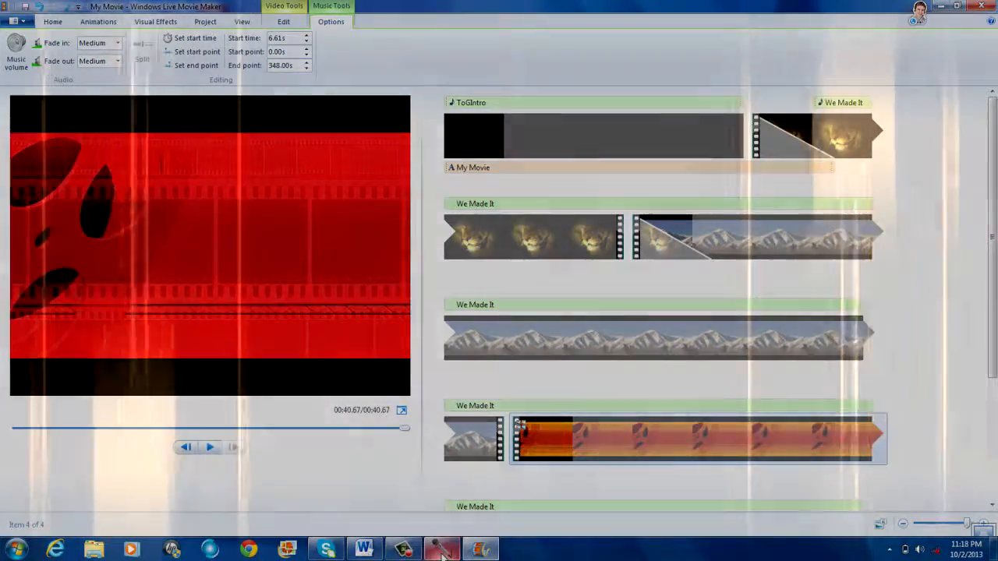
pyautogui.moveTo(441, 552)
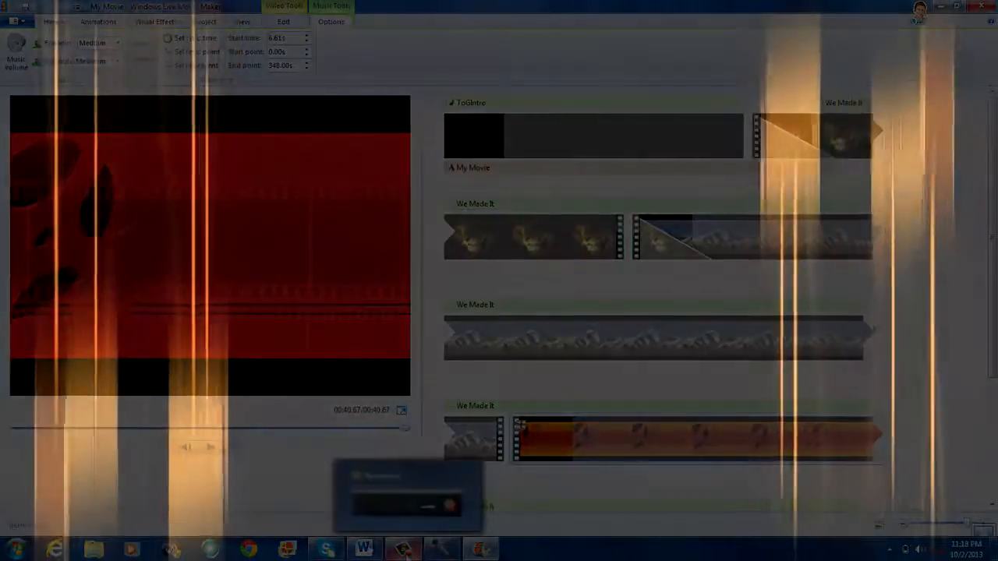
pyautogui.click(405, 550)
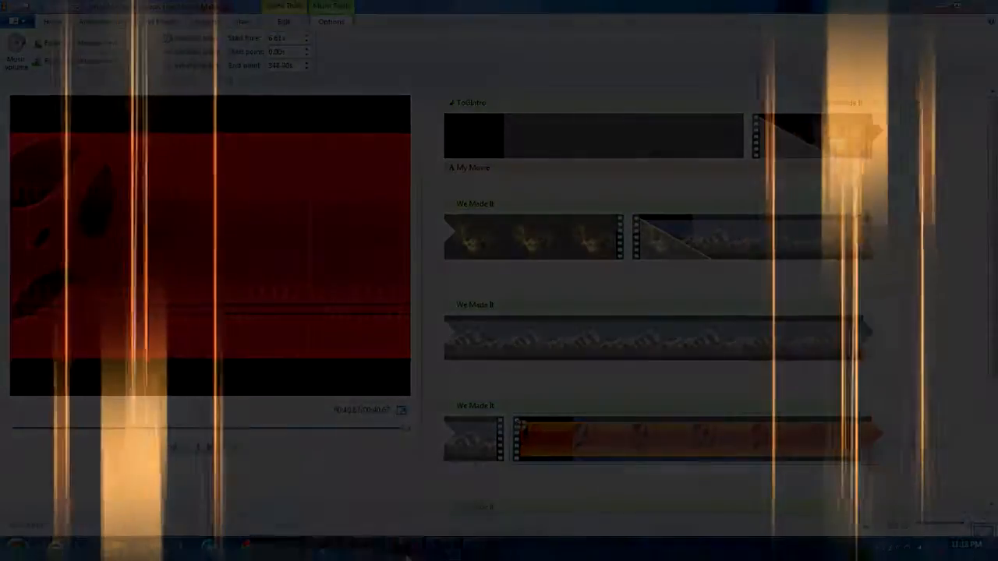